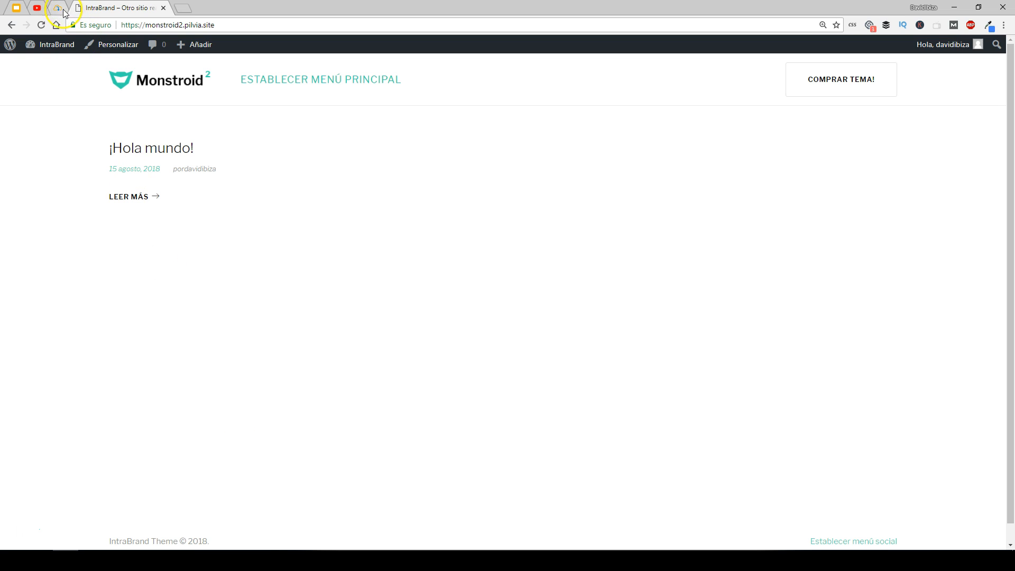
- Open the WordPress dashboard and go to the page for adding new plugins
mouse_move(59, 46)
left_click(52, 66)
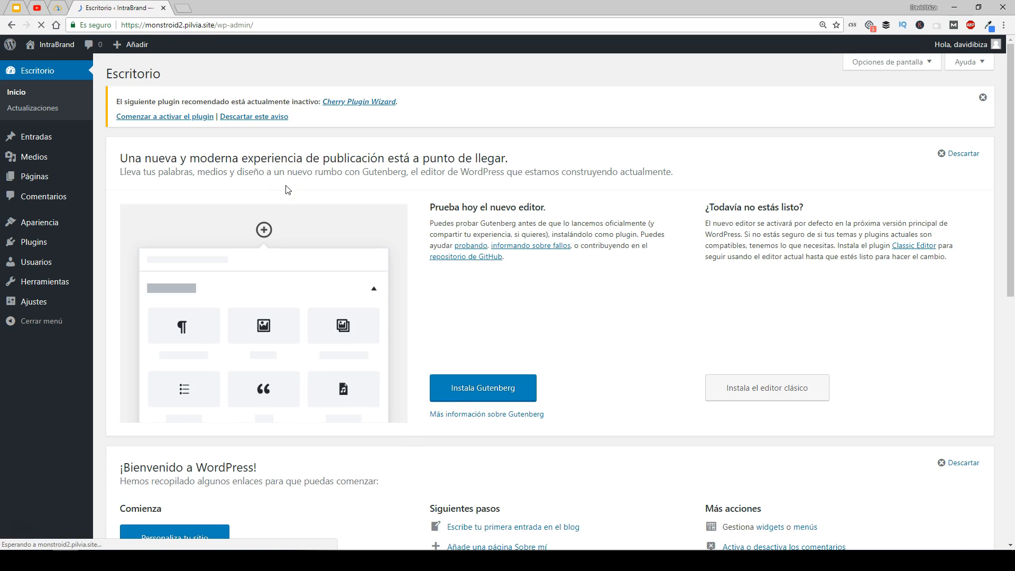
mouse_move(50, 240)
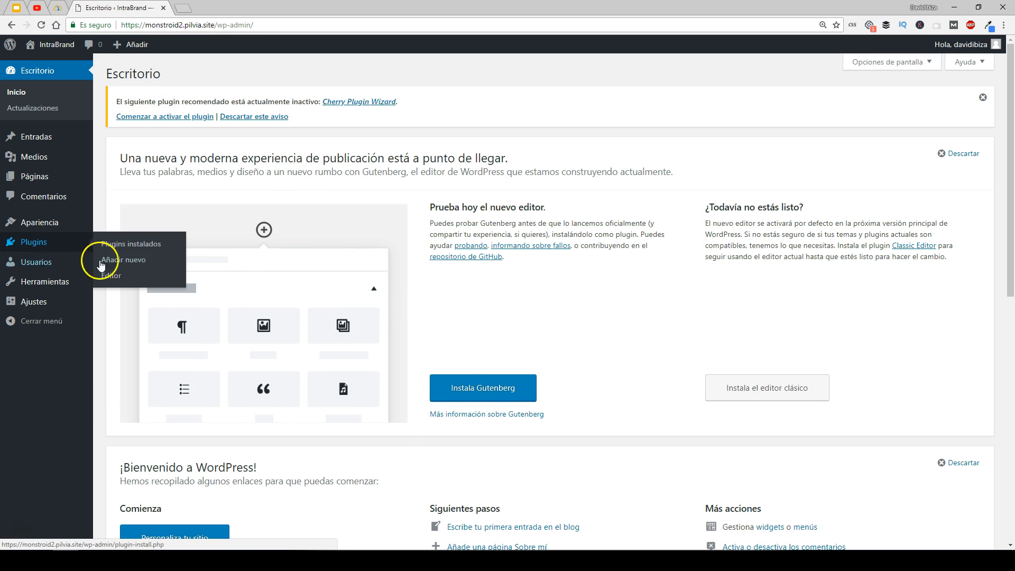
left_click(138, 266)
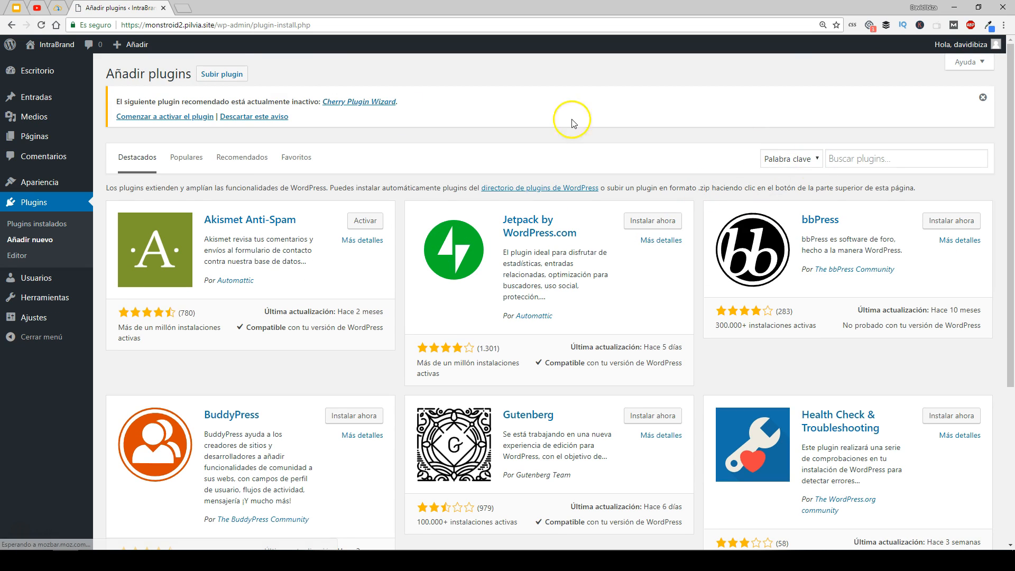
left_click(237, 77)
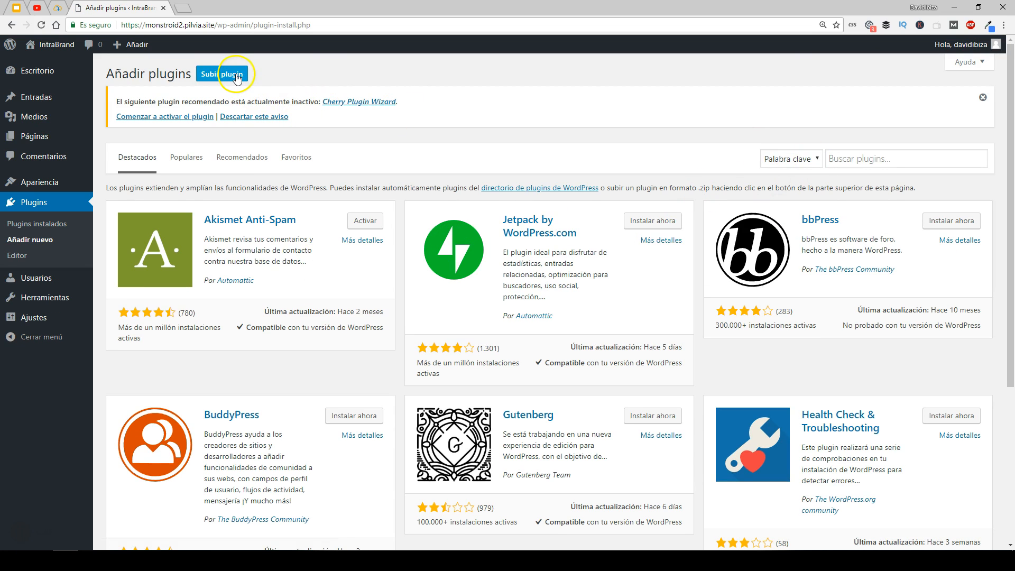
- Search the plugin directory for "conditional menus"
left_click(871, 157)
type("conditio")
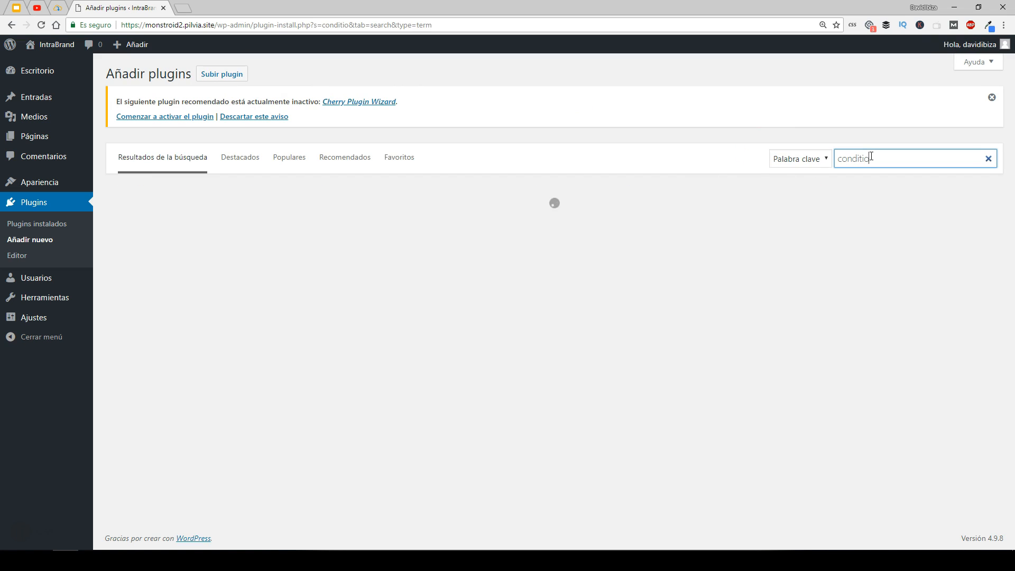
type("n")
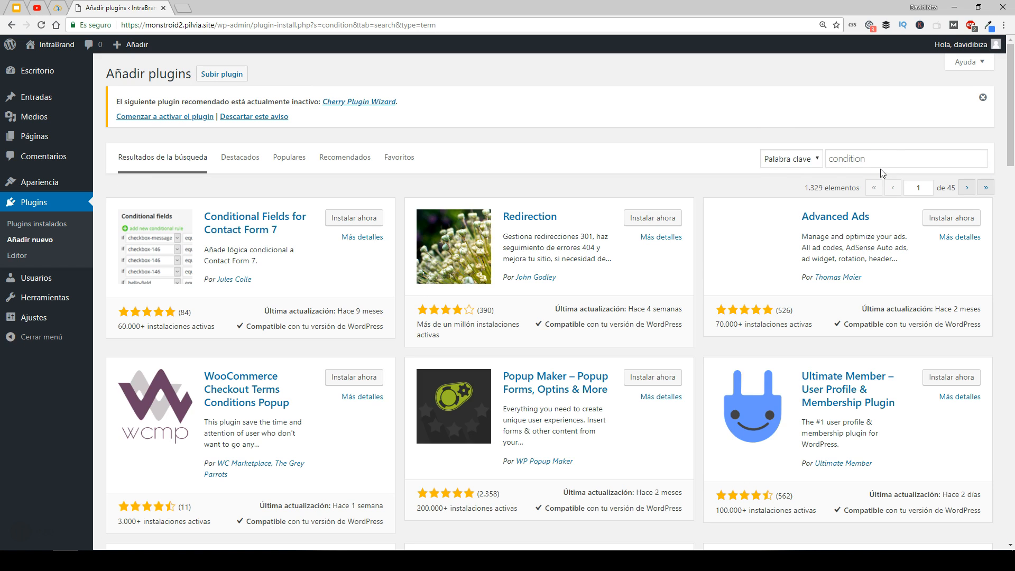
left_click(880, 160)
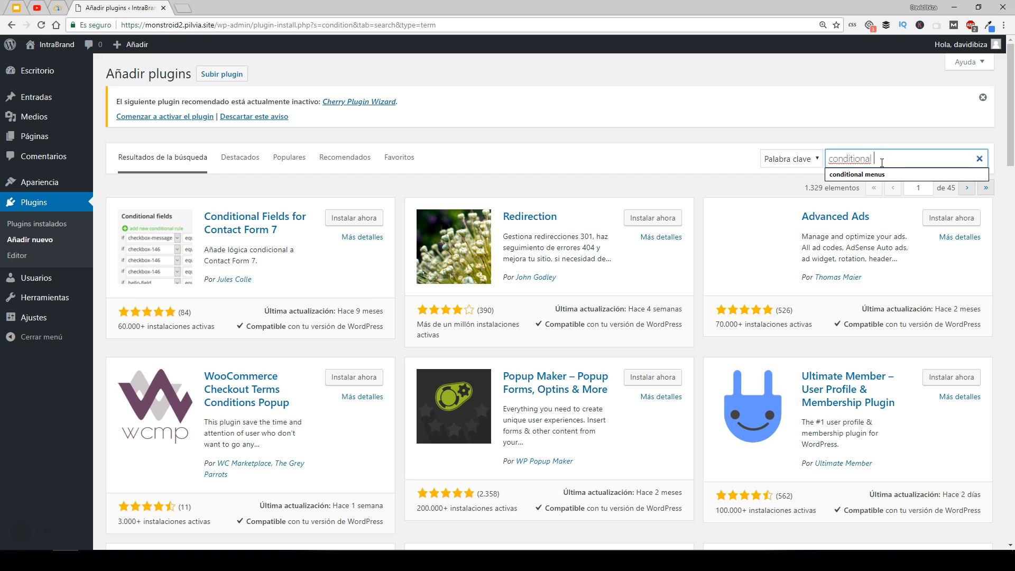
key("Return")
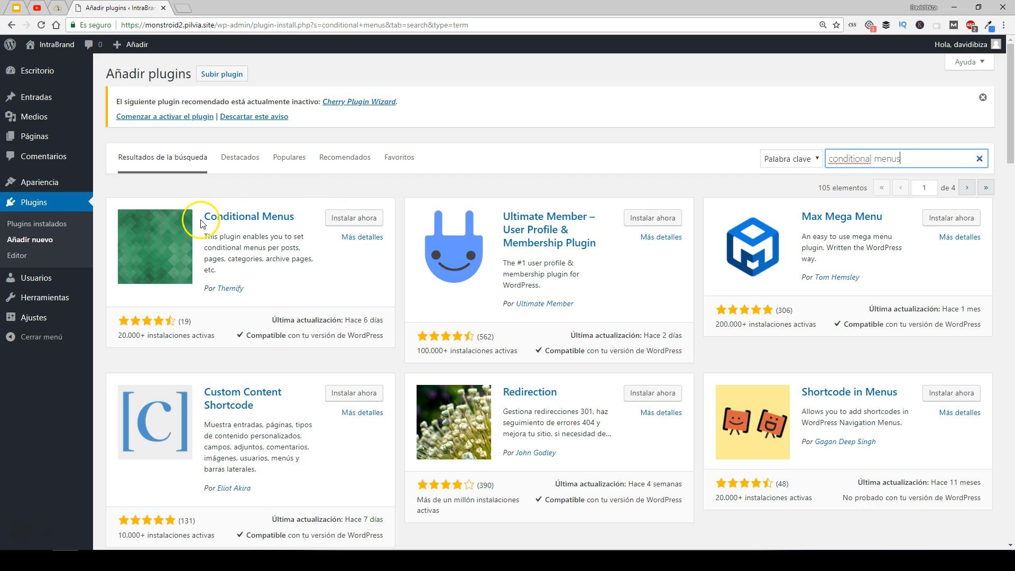
- Install and activate the Conditional Menus plugin by Themify
left_click_drag(344, 320, 368, 322)
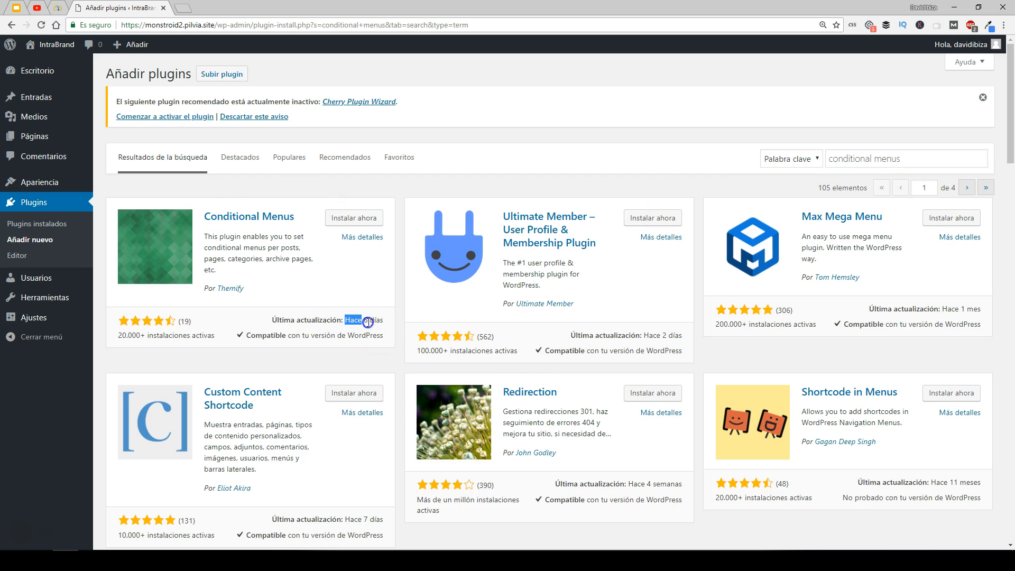
left_click(364, 219)
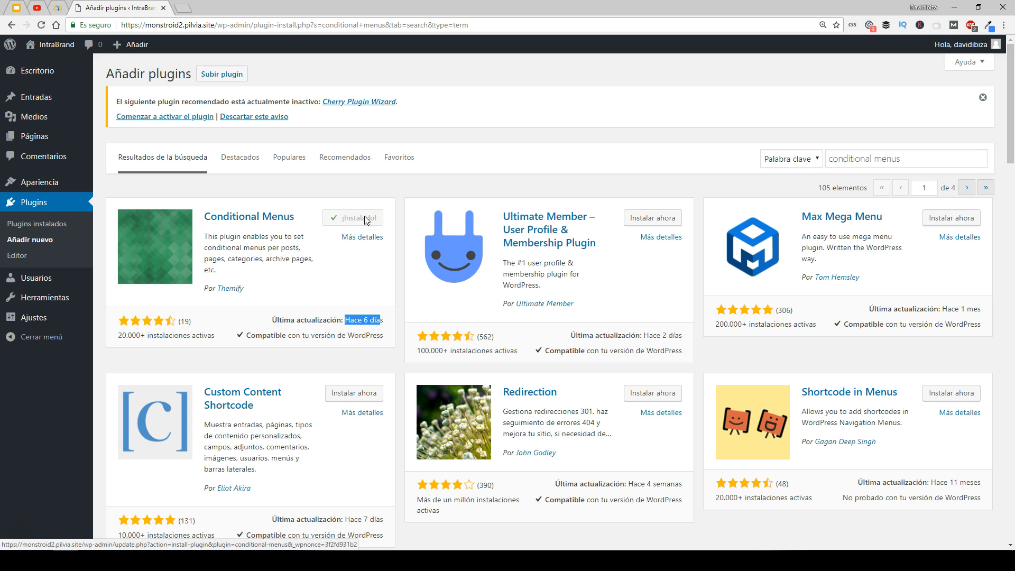
left_click(359, 220)
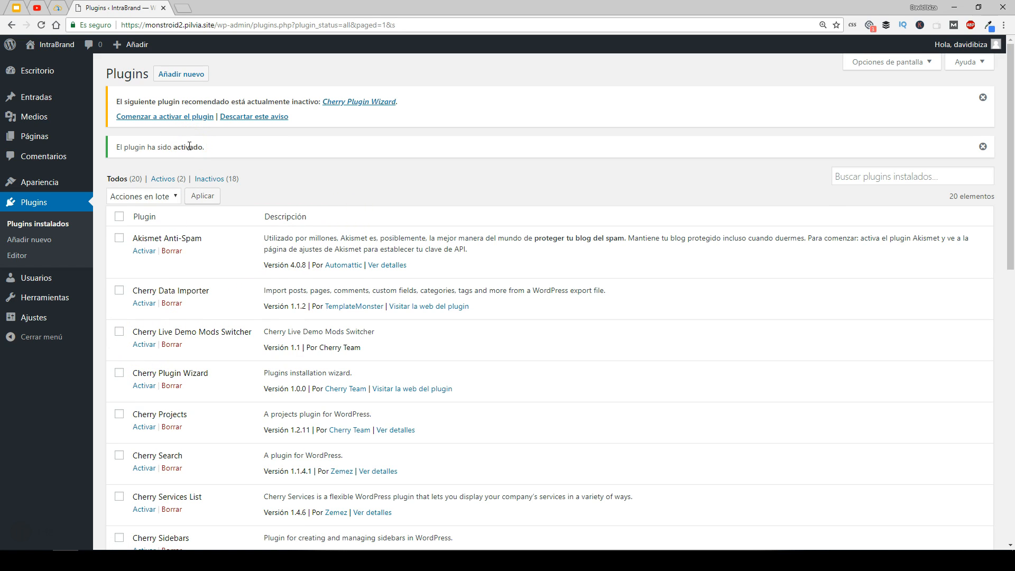
- Open the Conditional Menus settings page and read its usage instructions and menu locations
mouse_move(37, 45)
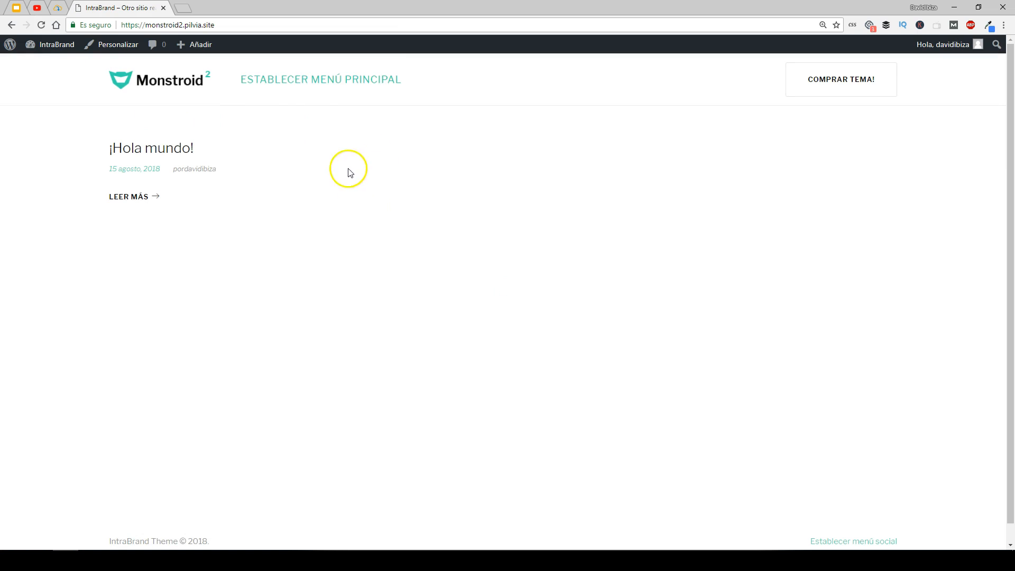
left_click_drag(237, 79, 401, 82)
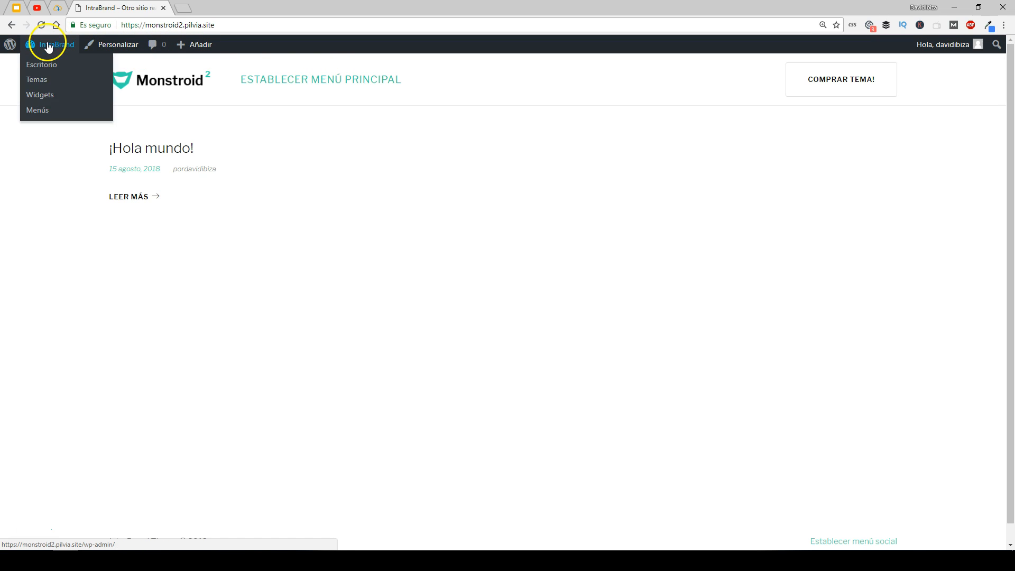
left_click(40, 110)
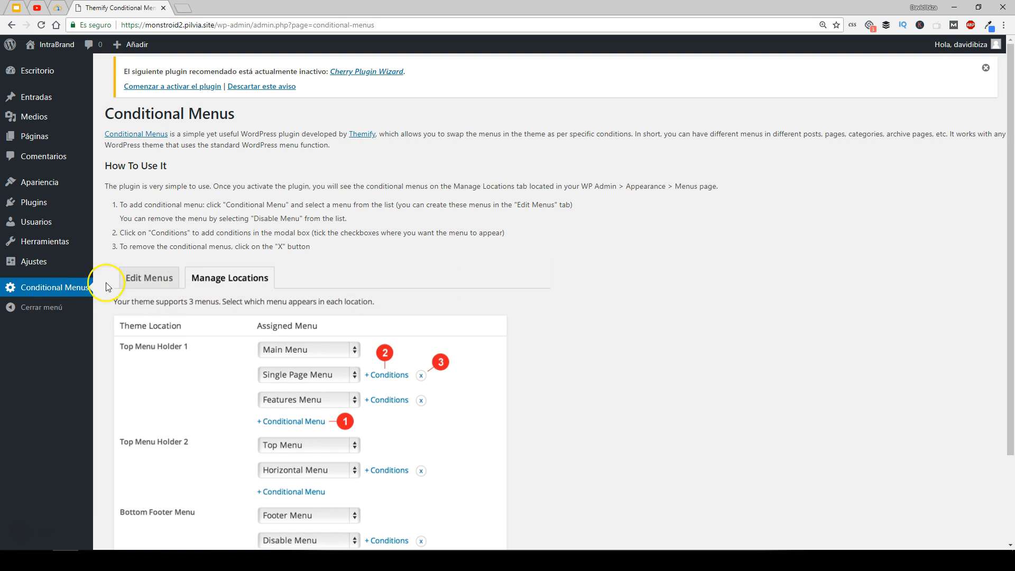
scroll(232, 267, "down", 2)
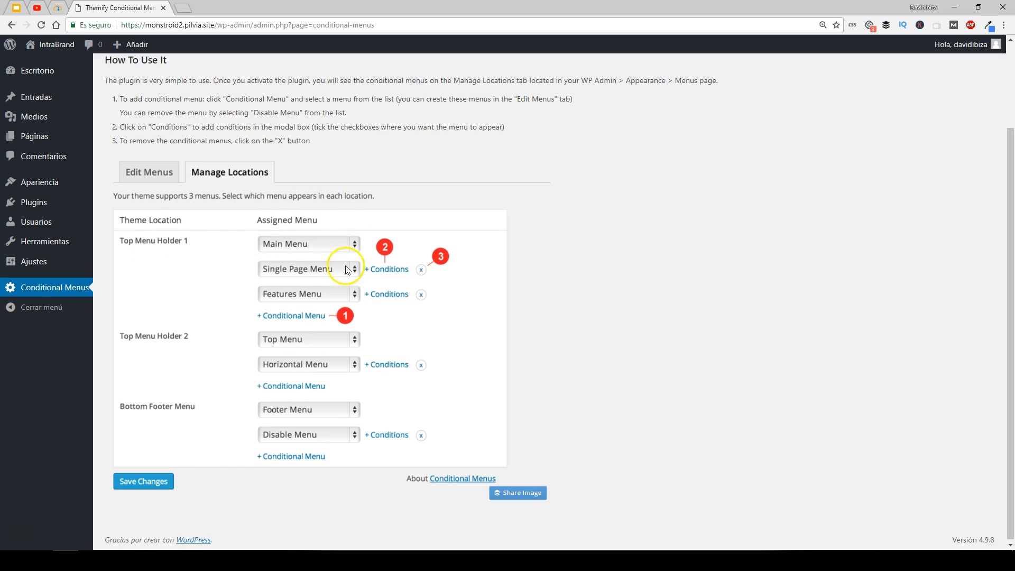
scroll(158, 227, "up", 2)
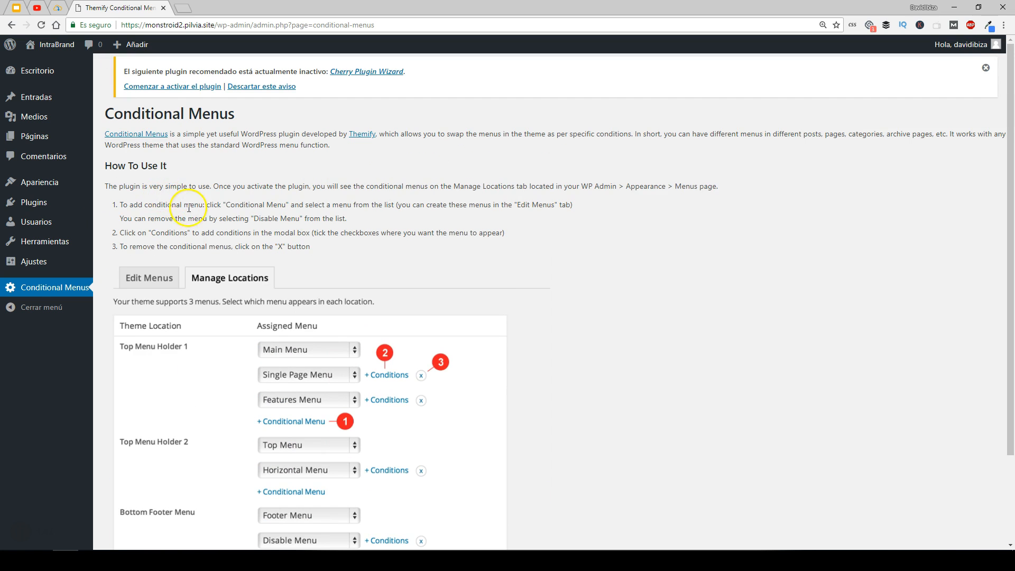
- Assign the "menu principal" menu to the Principal display location and save the menu
mouse_move(31, 182)
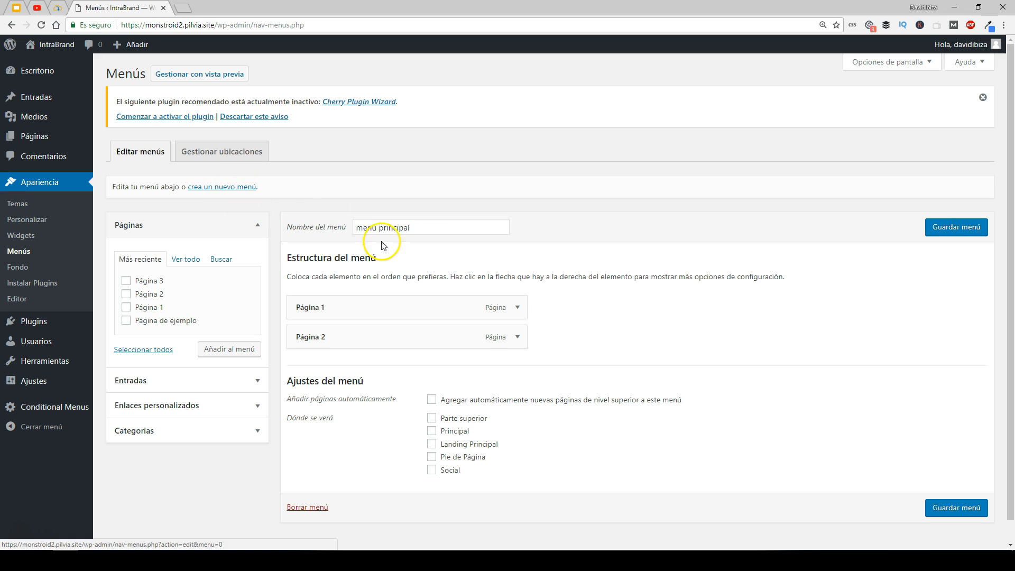
left_click_drag(426, 229, 351, 228)
left_click(554, 235)
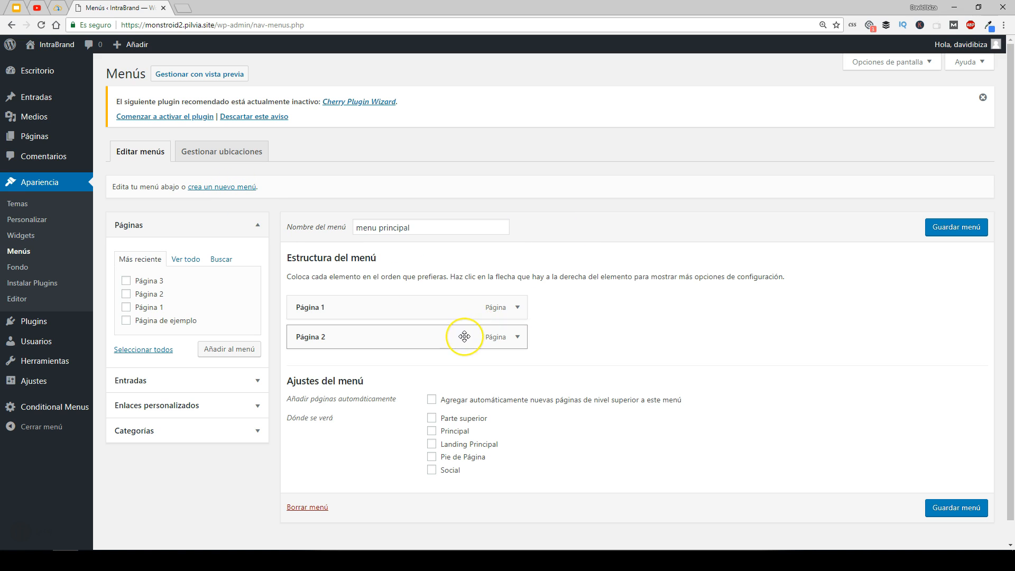
left_click(433, 432)
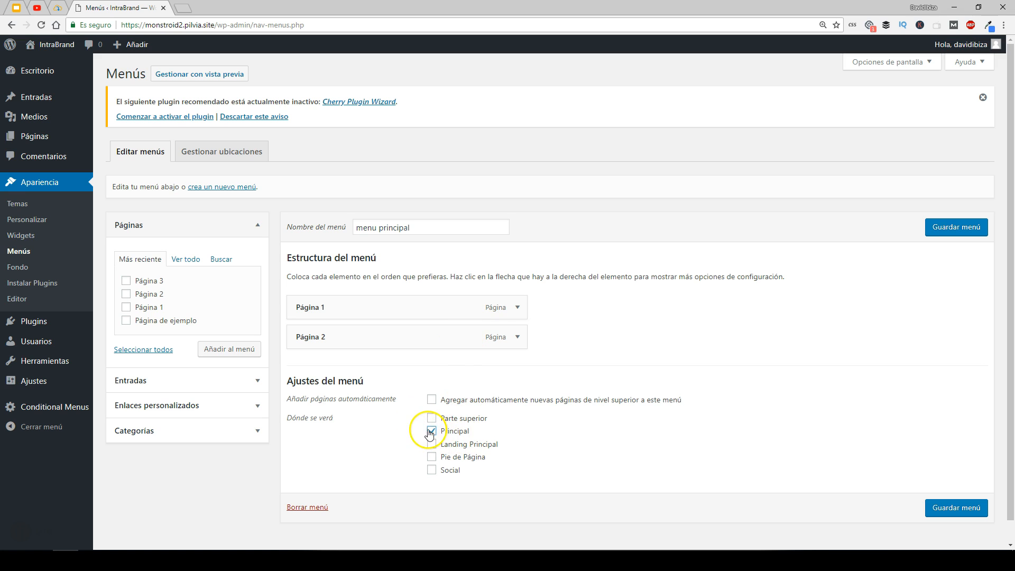
left_click(962, 228)
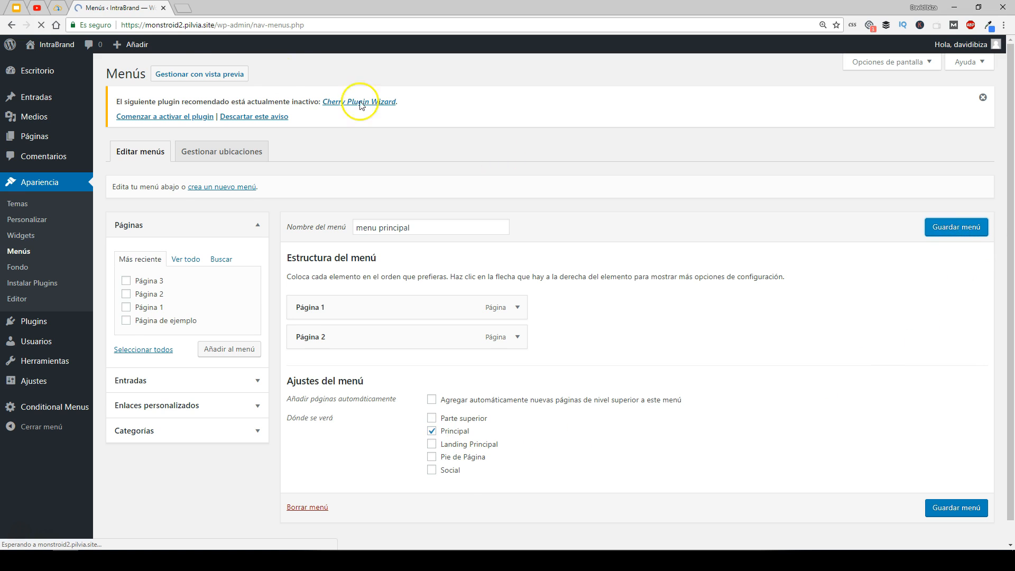
- Visit the site front end and open Página 1 and Página 2 from the main menu
mouse_move(50, 45)
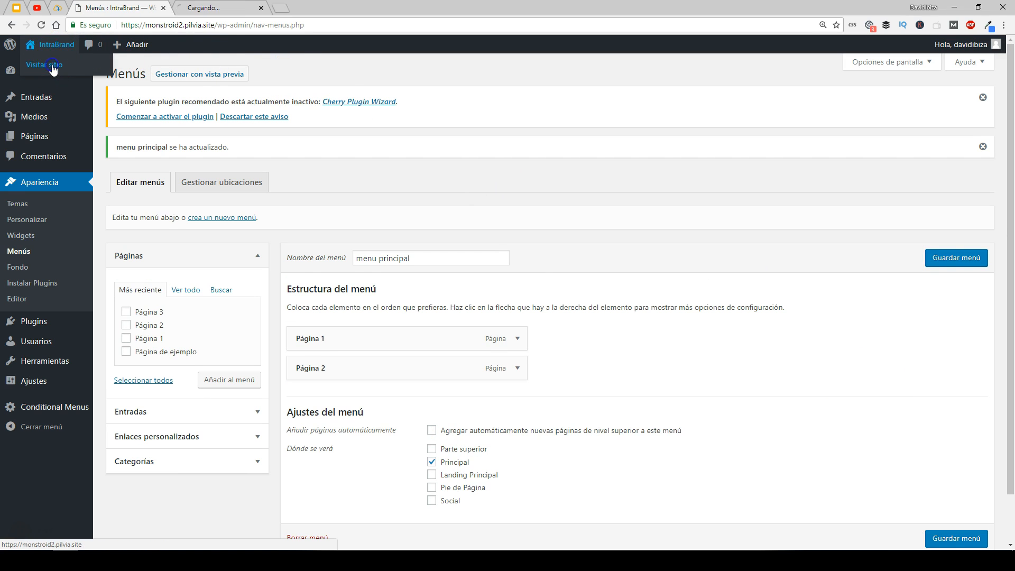
left_click(233, 7)
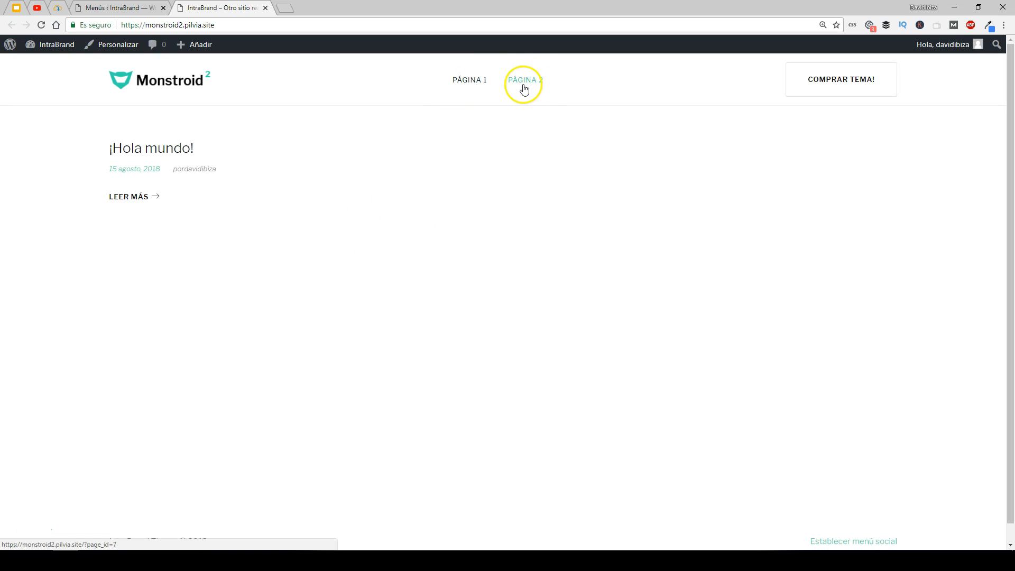
left_click(472, 83)
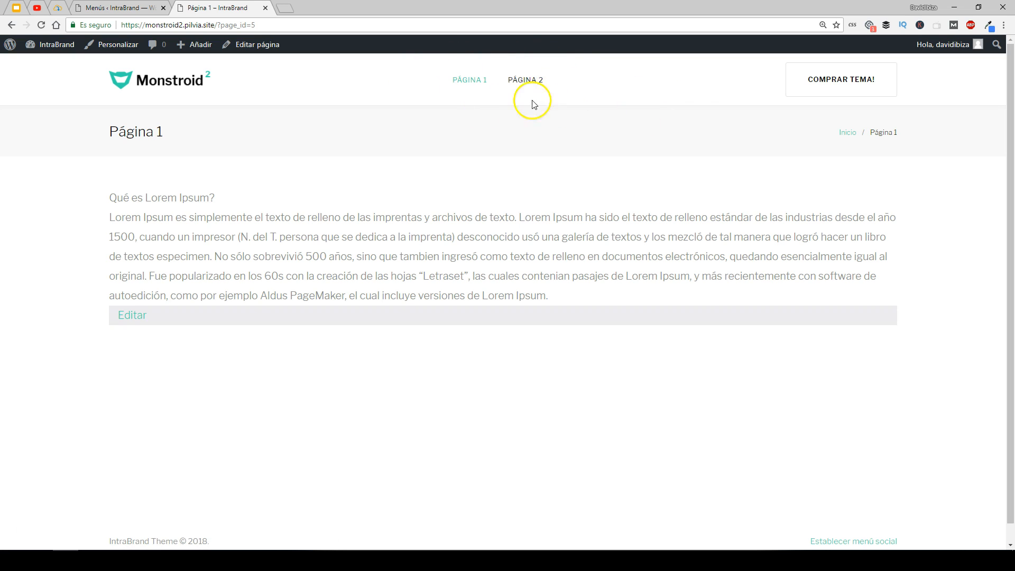
left_click(536, 84)
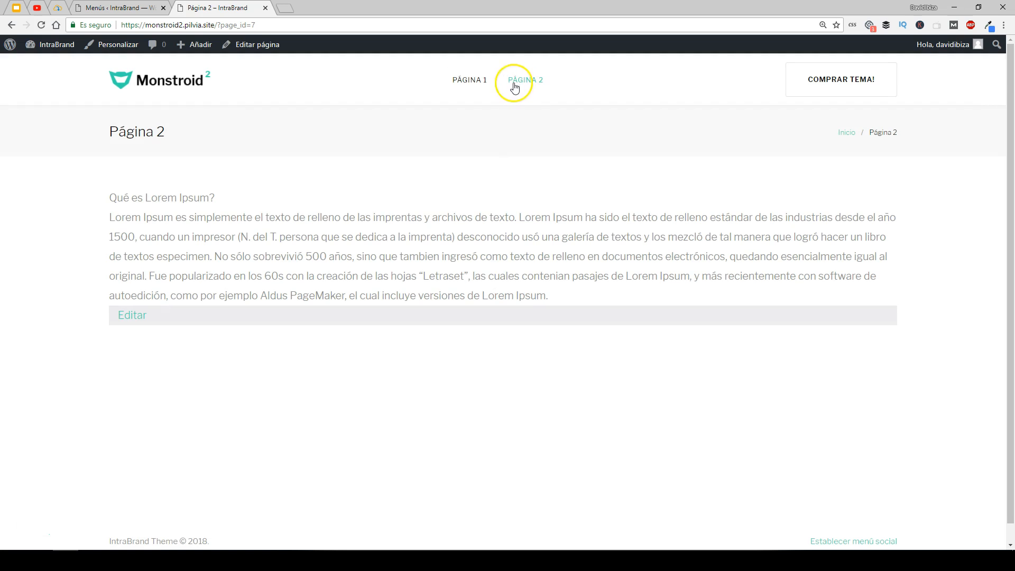
- Return to the Menus admin tab and create a new menu named "menu1"
left_click(177, 92)
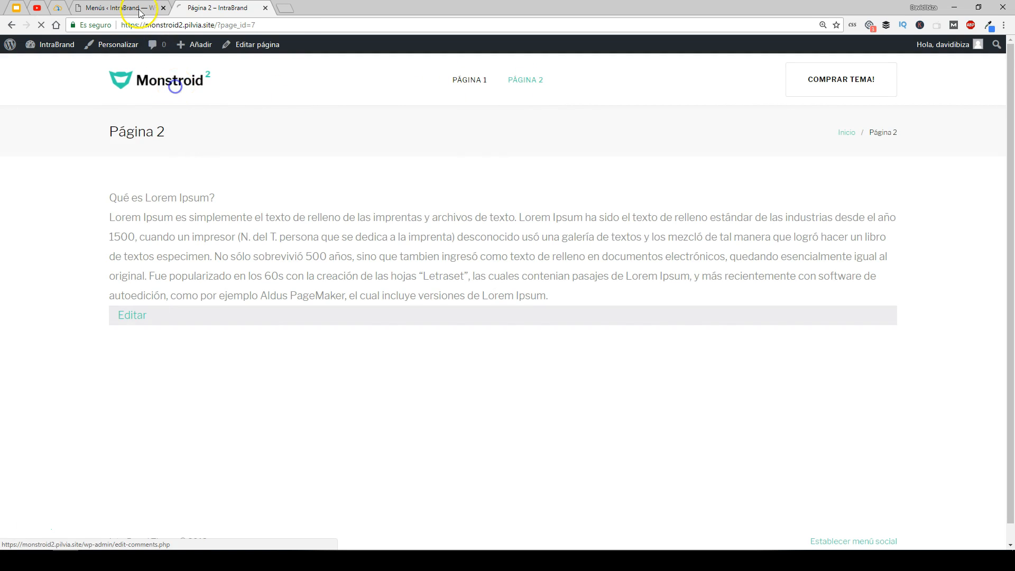
left_click(119, 8)
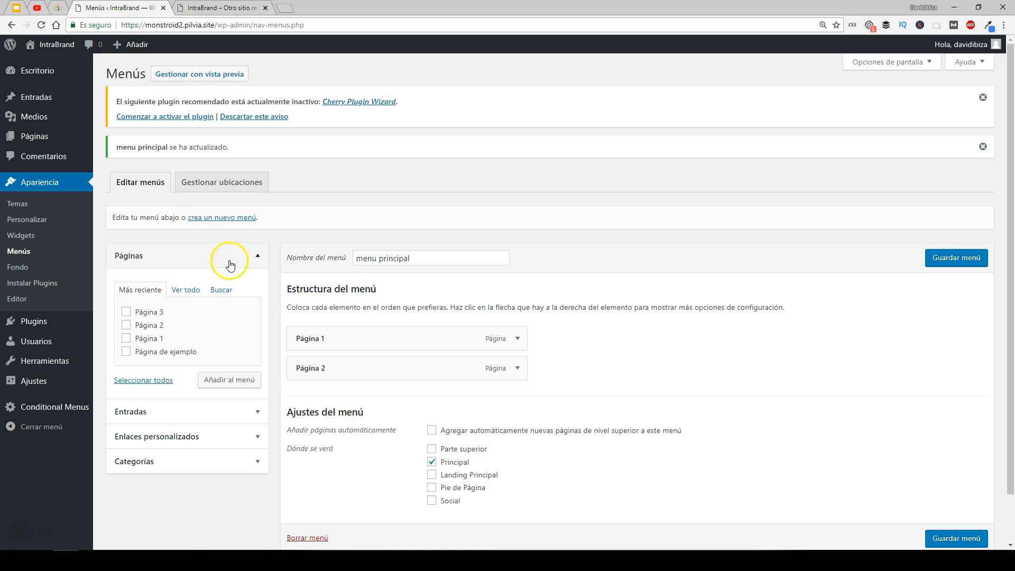
left_click(229, 221)
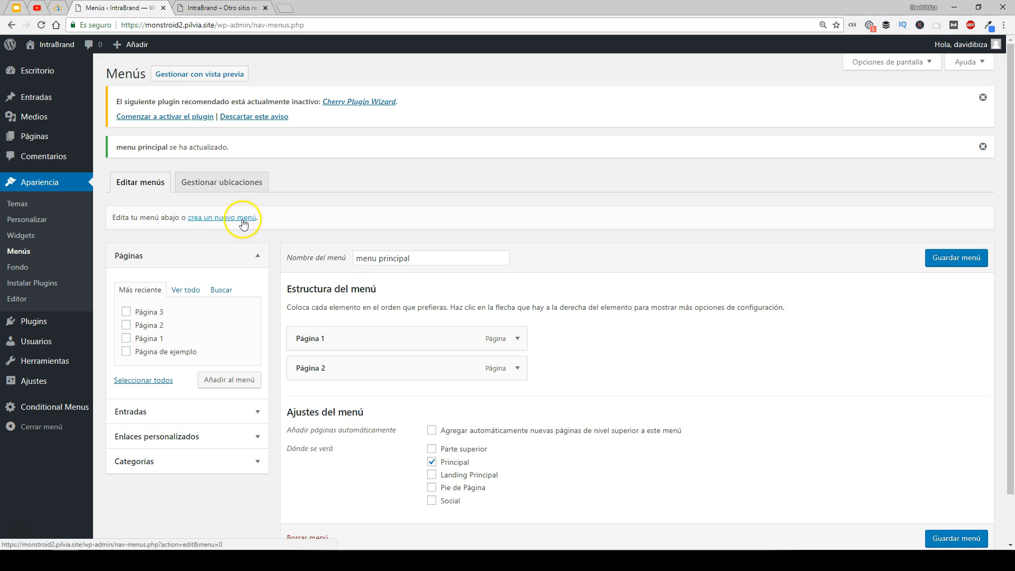
left_click(240, 218)
left_click(397, 231)
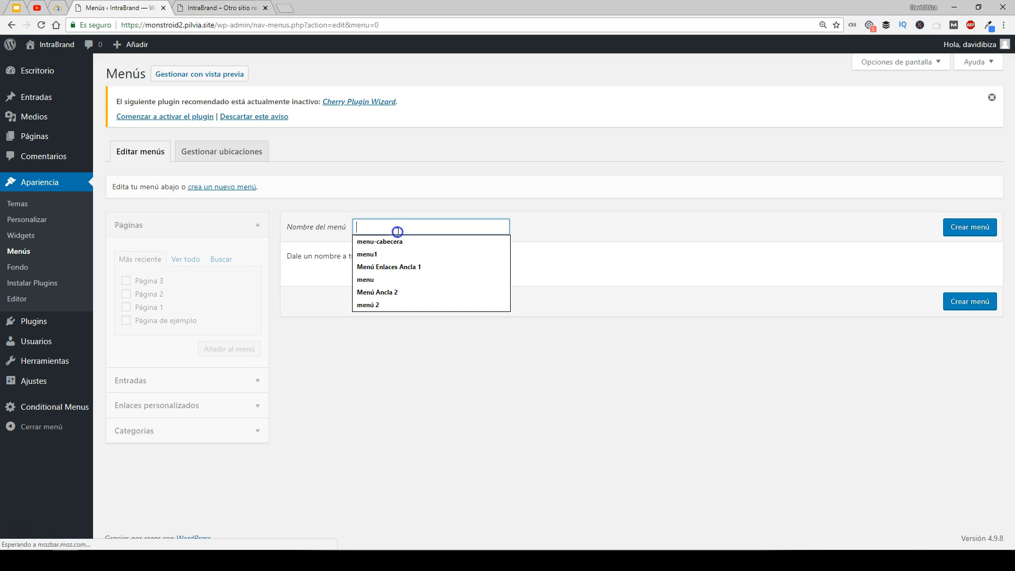
type("menu")
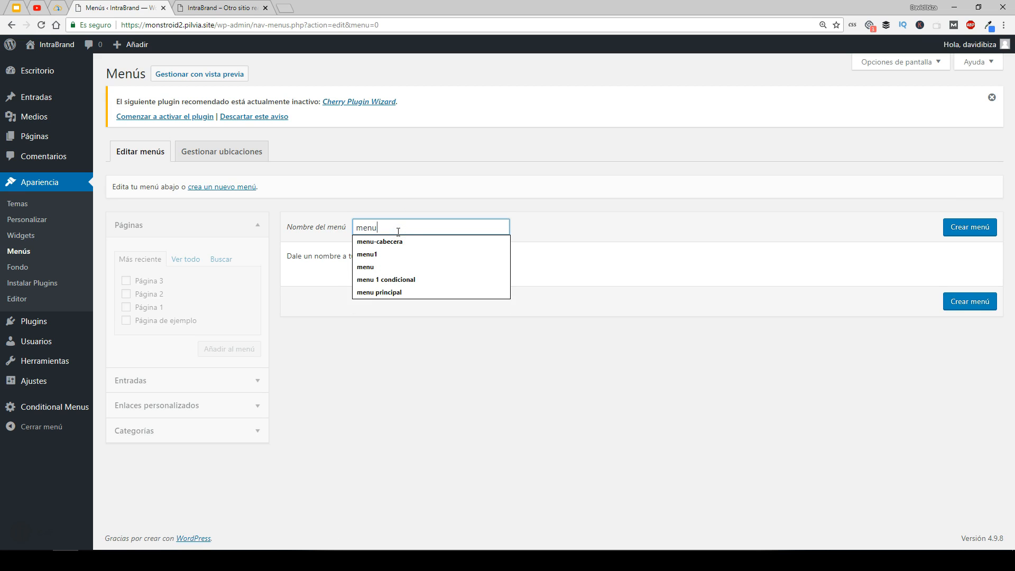
type("1")
left_click(435, 244)
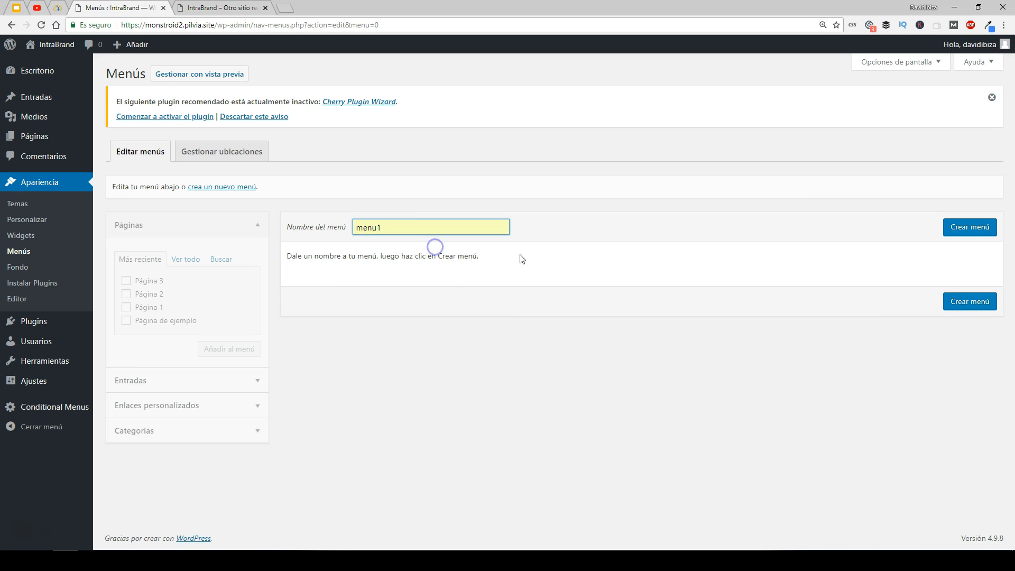
left_click(970, 227)
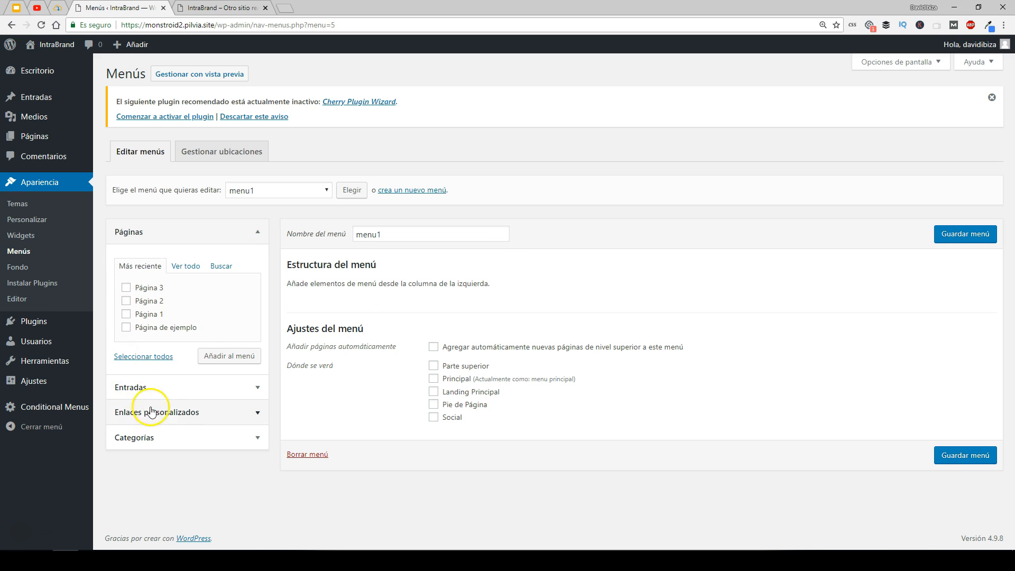
- Expand the Categorías and Enlaces personalizados panels in the menu editor
left_click(176, 438)
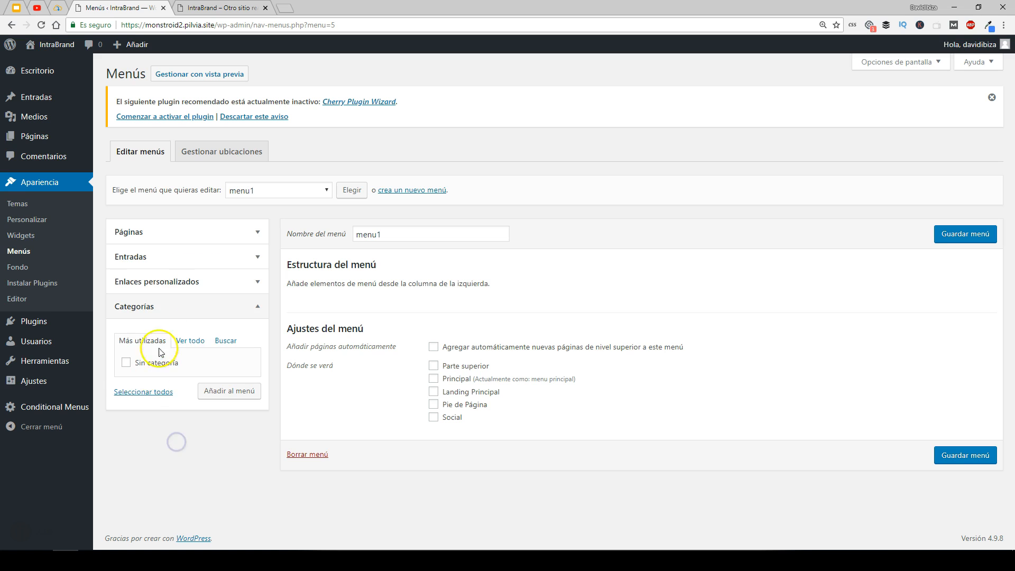
left_click(255, 315)
left_click(257, 282)
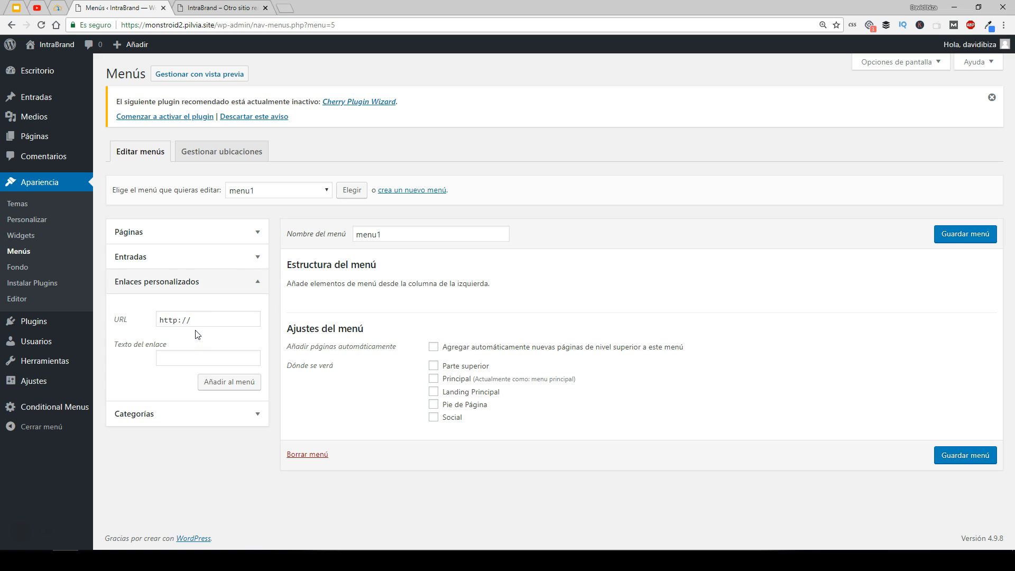
- Switch to the davidibiza.com tab and open the Cursos Gratis page
left_click(60, 9)
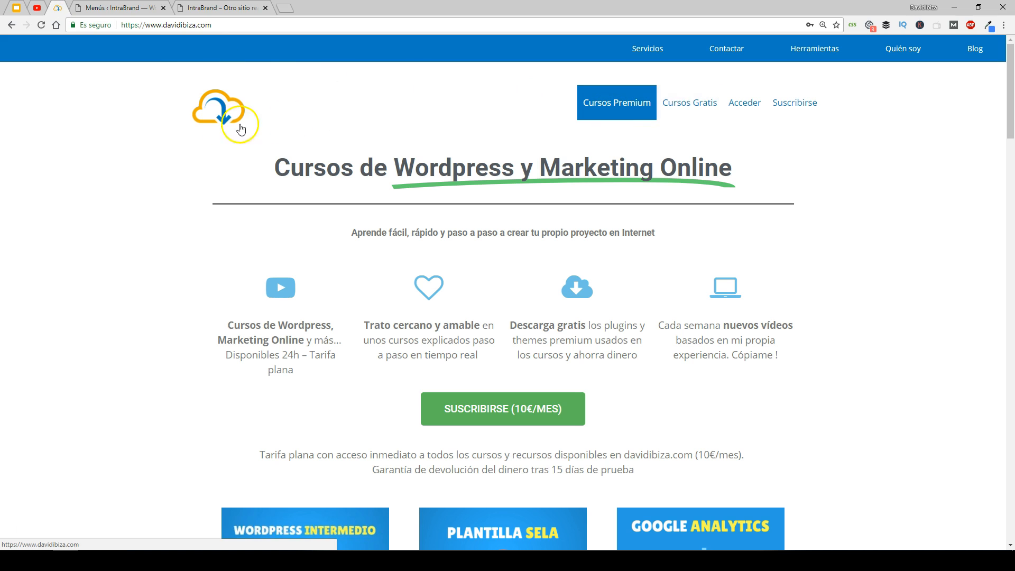
left_click(671, 115)
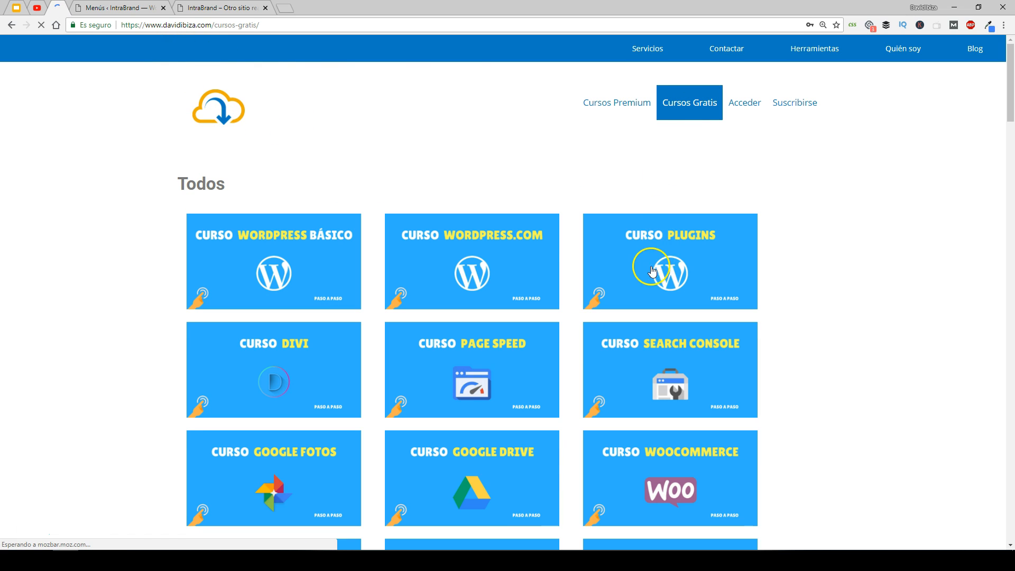
- Browse a free course page on davidibiza.com, go back, and return to the WordPress Menus tab
left_click(657, 266)
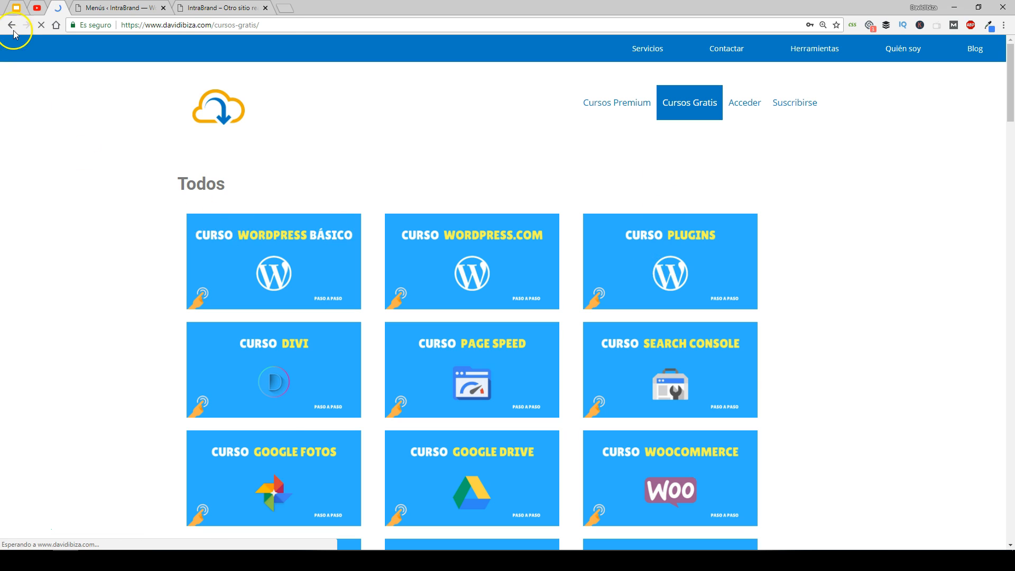
left_click(11, 25)
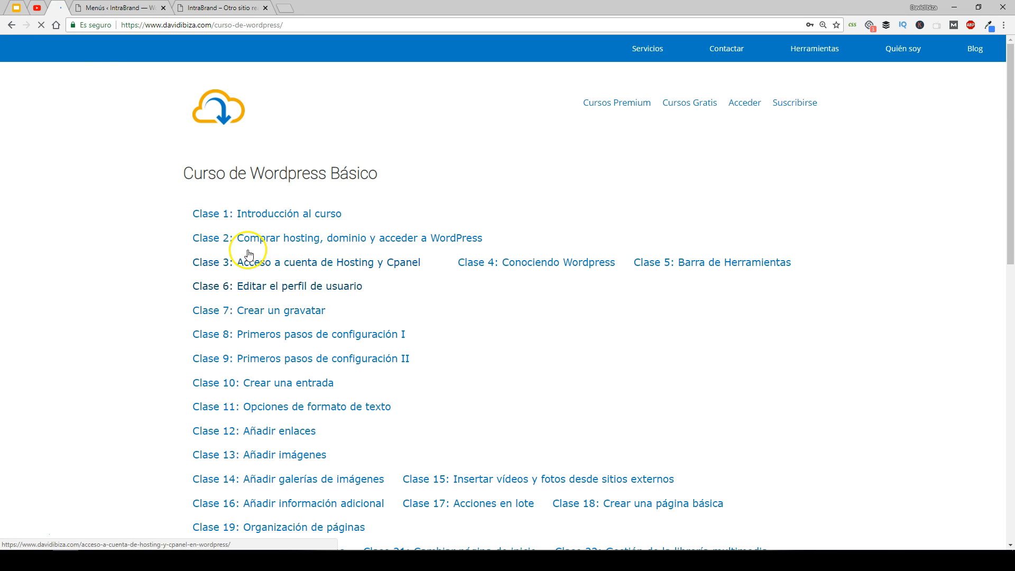
left_click(6, 28)
left_click(286, 271)
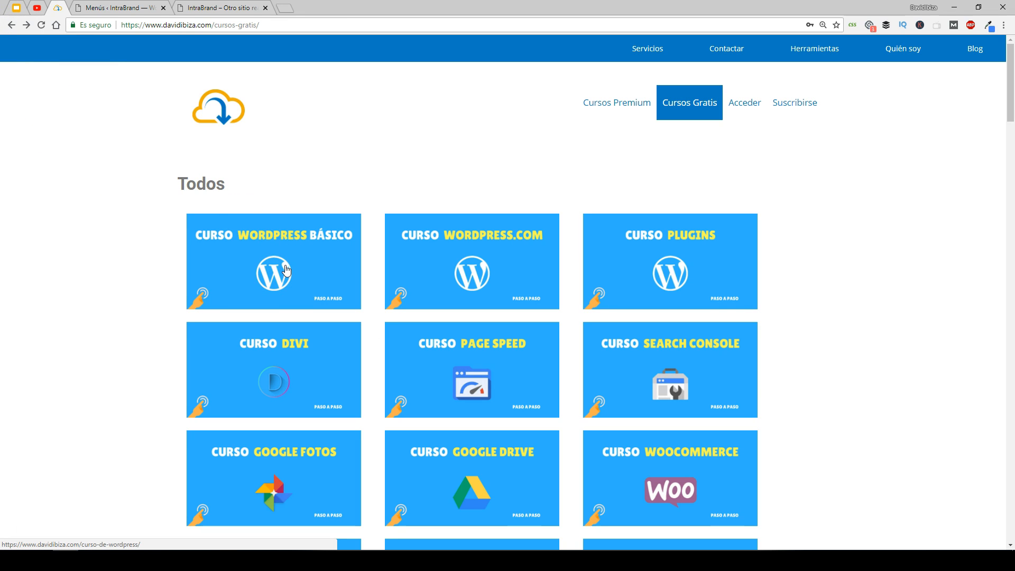
left_click(136, 10)
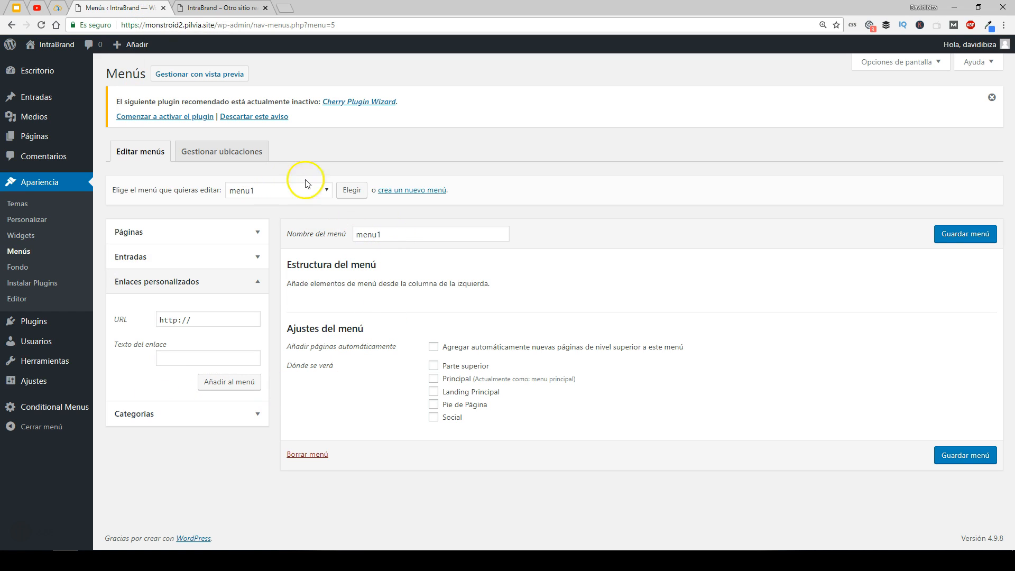
- Add a custom link with URL "#" and link text "Menú 1" to menu1
double_click(394, 234)
left_click(603, 275)
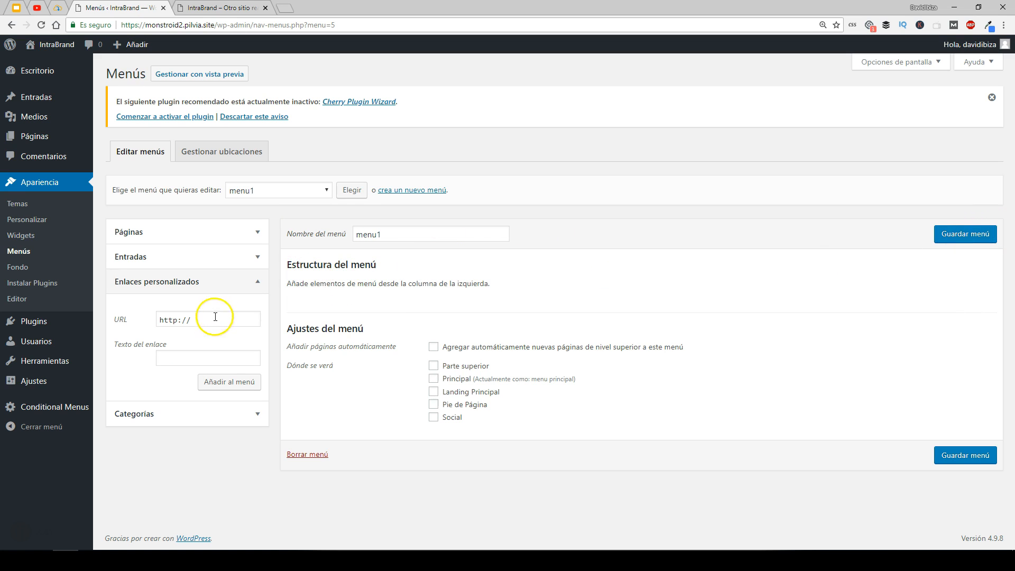
left_click(131, 324)
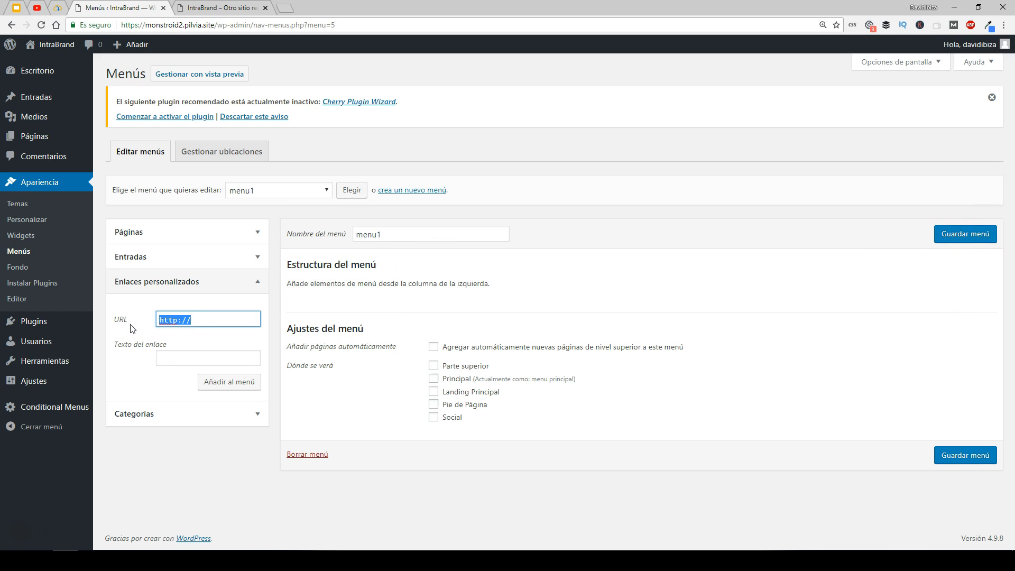
key("Tab")
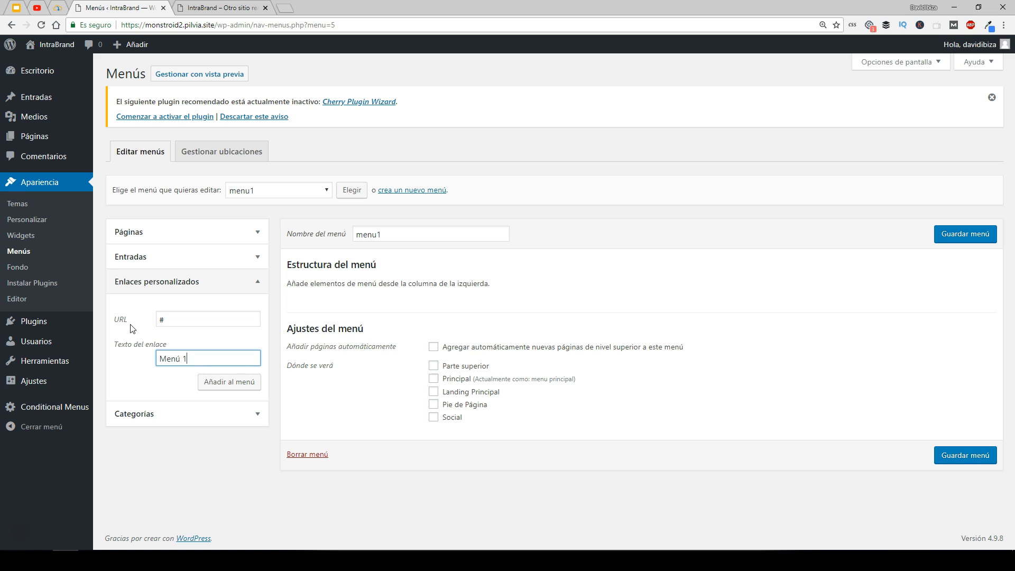
left_click_drag(204, 361, 142, 368)
left_click(224, 385)
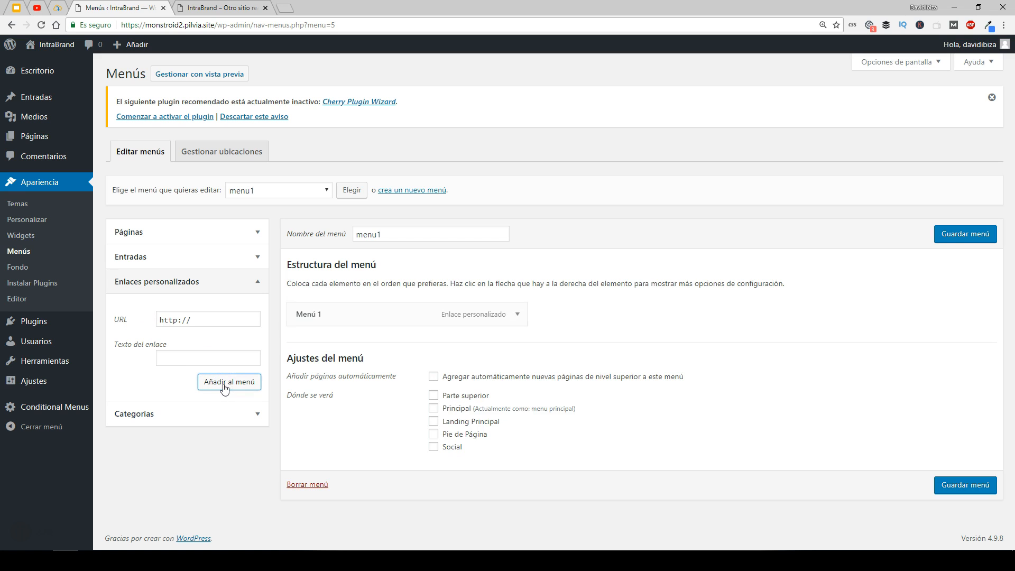
- Add three more "Menú 1" custom links with URL "#" to menu1
left_click_drag(211, 317, 153, 323)
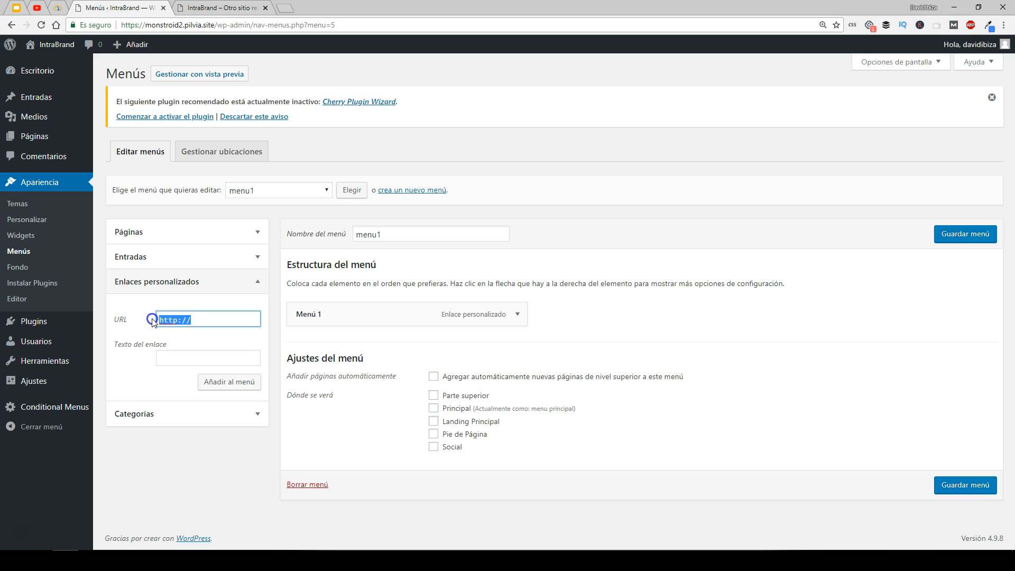
key("Tab")
left_click(229, 383)
left_click_drag(177, 319, 144, 316)
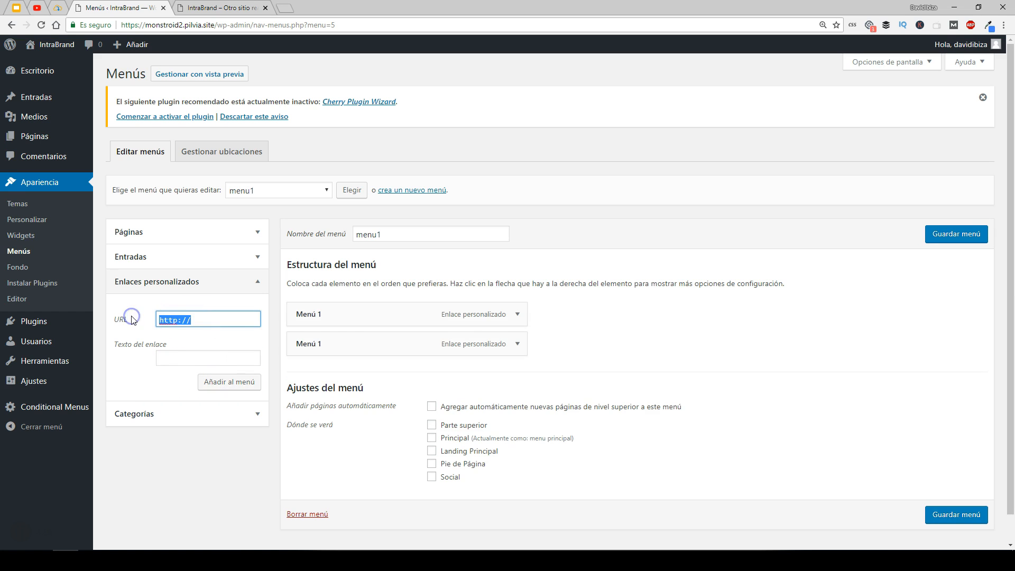
type("#")
key("Tab")
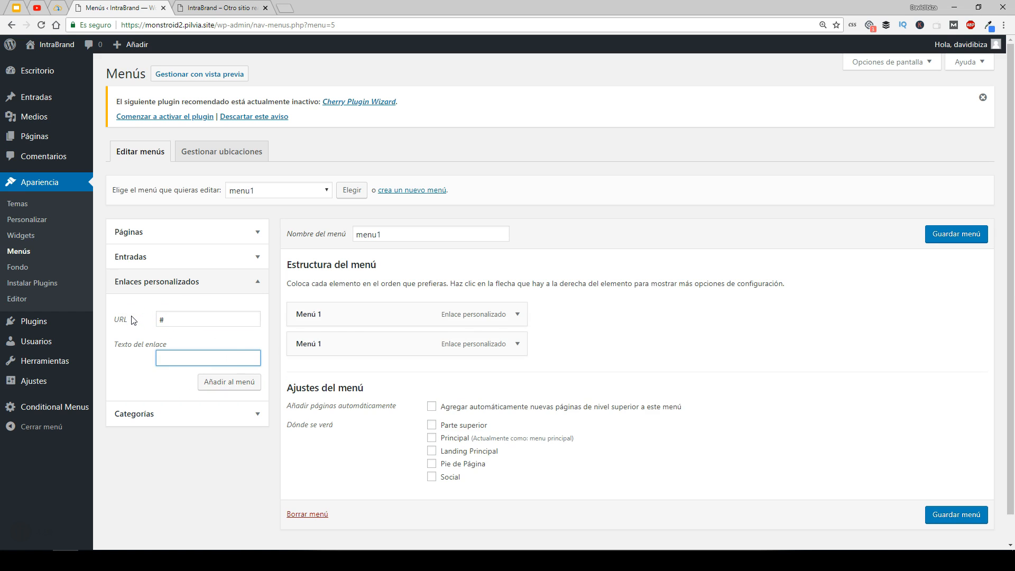
left_click(214, 381)
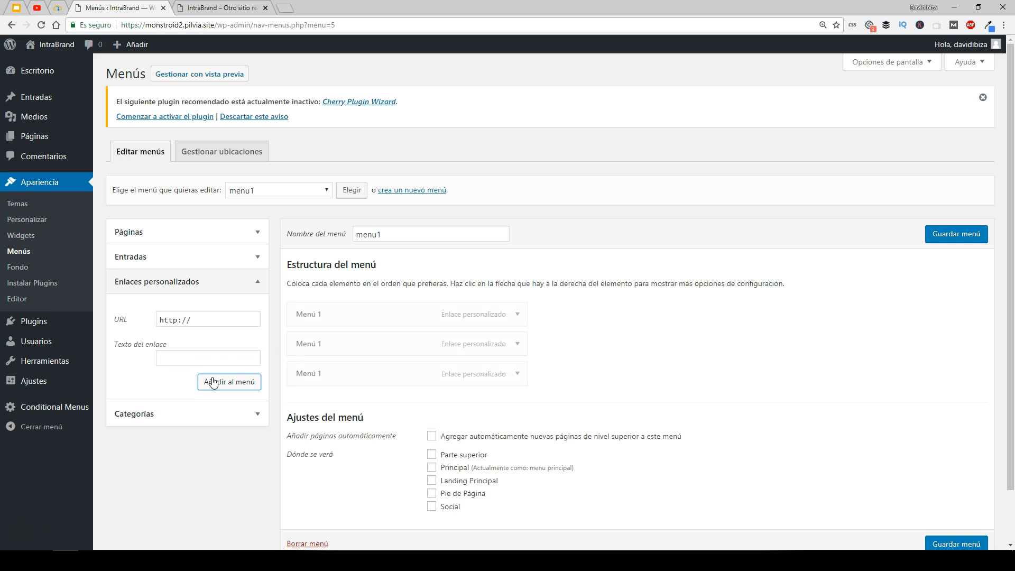
left_click_drag(196, 320, 136, 321)
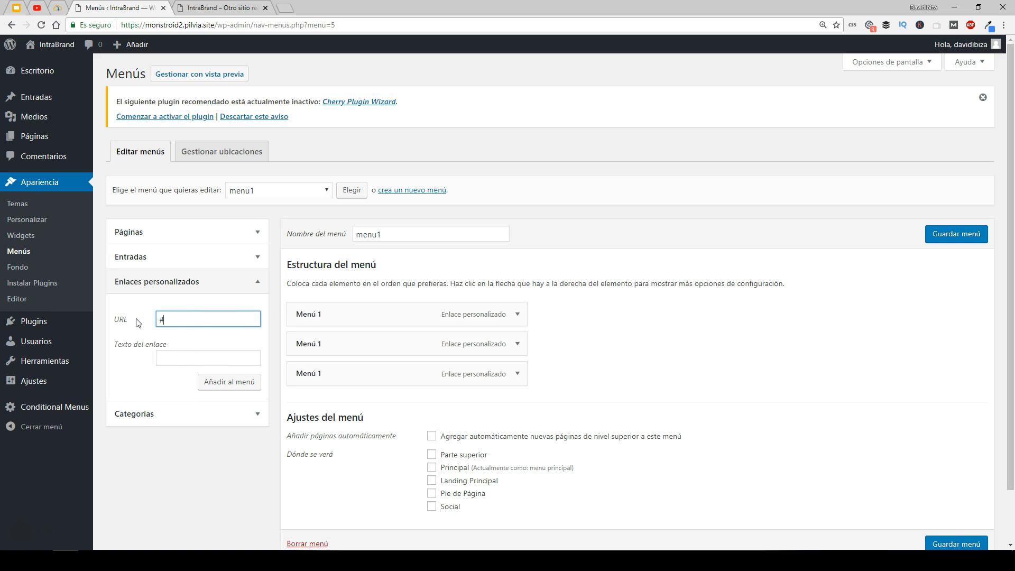
key("Tab")
left_click(227, 383)
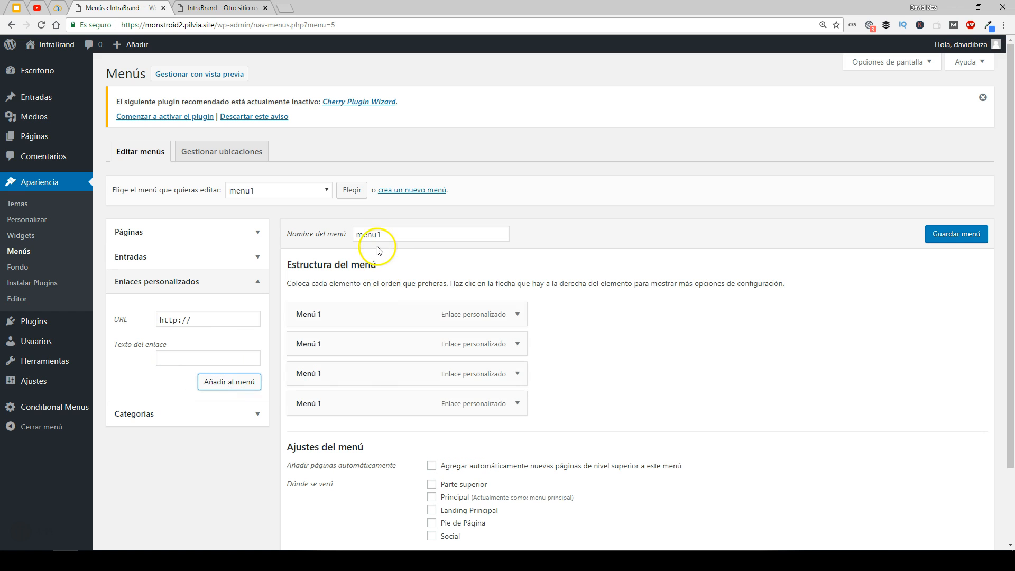
- Save menu1
left_click(961, 238)
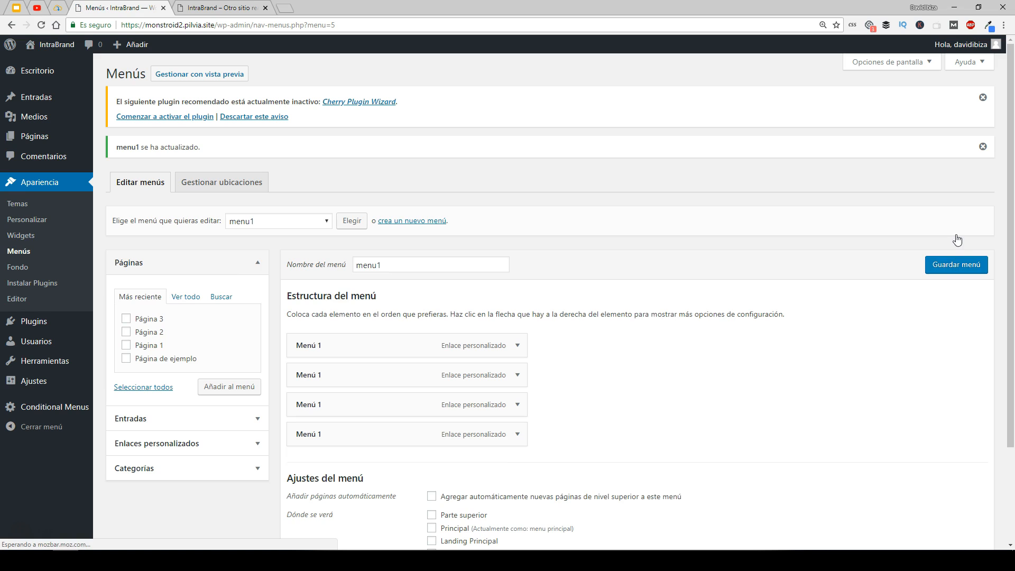
left_click(958, 272)
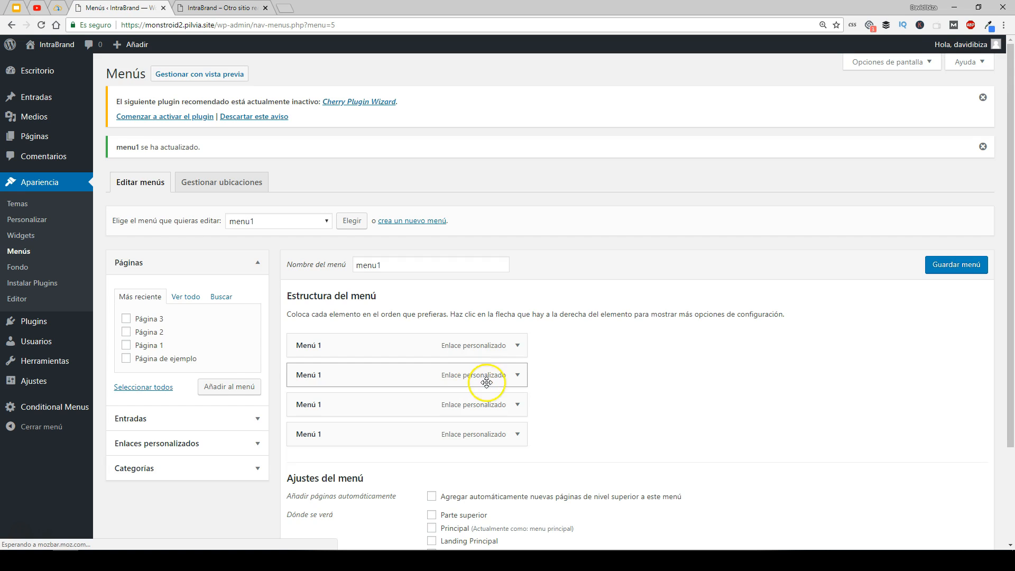
scroll(390, 270, "down", 1)
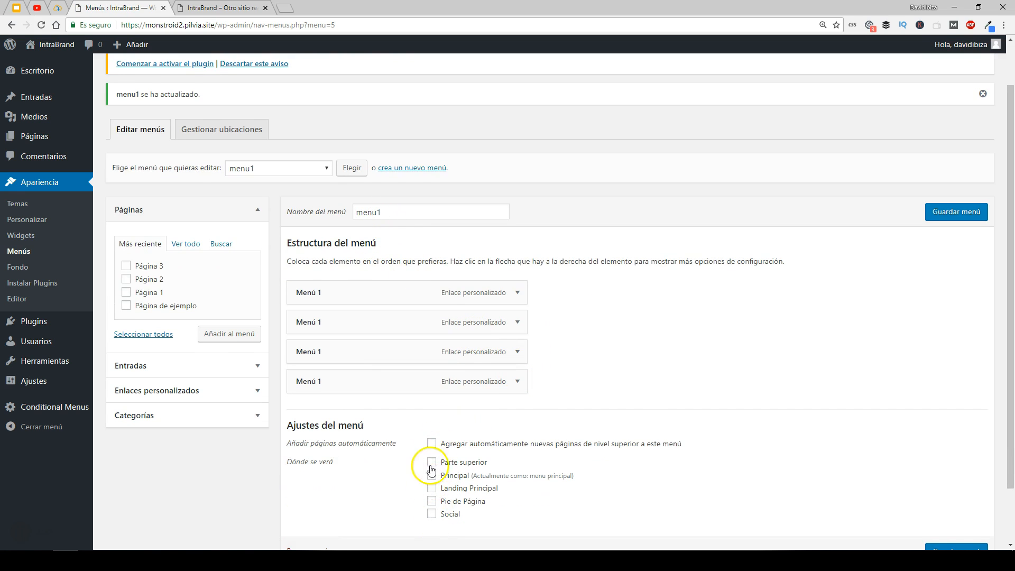
scroll(289, 216, "up", 1)
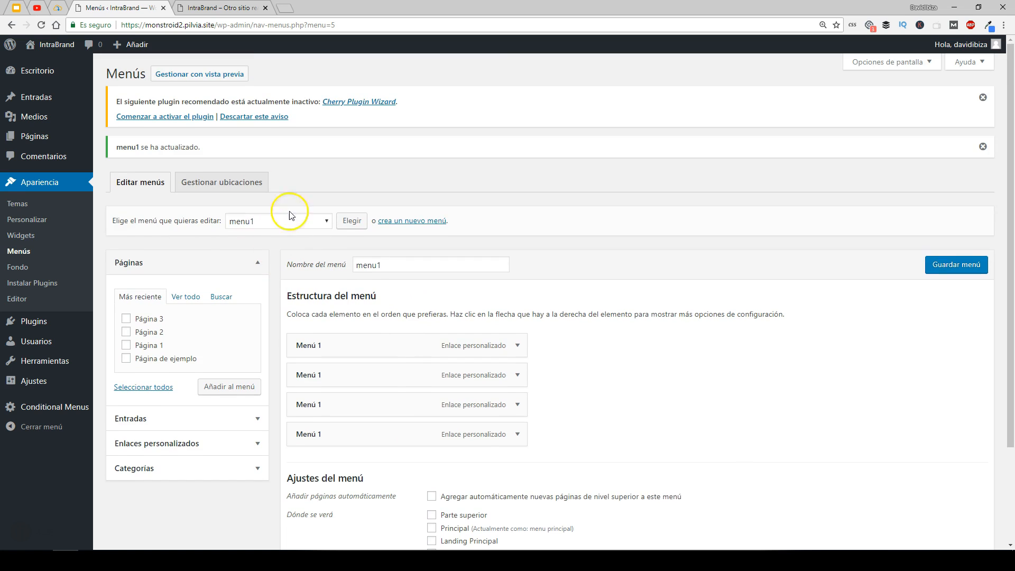
- Create a new menu named "menu2"
left_click(413, 220)
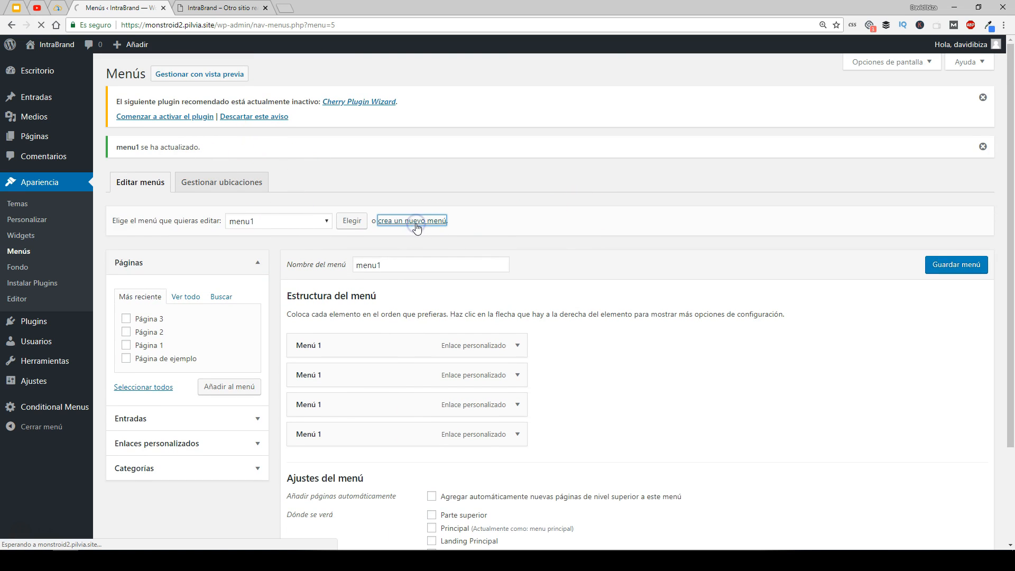
left_click(385, 236)
type("menu")
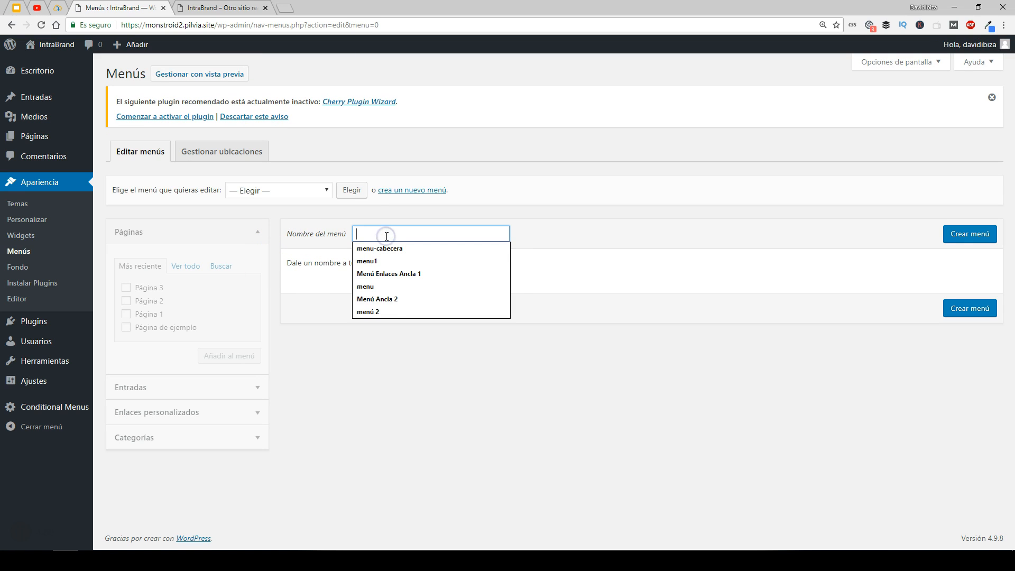
type("2")
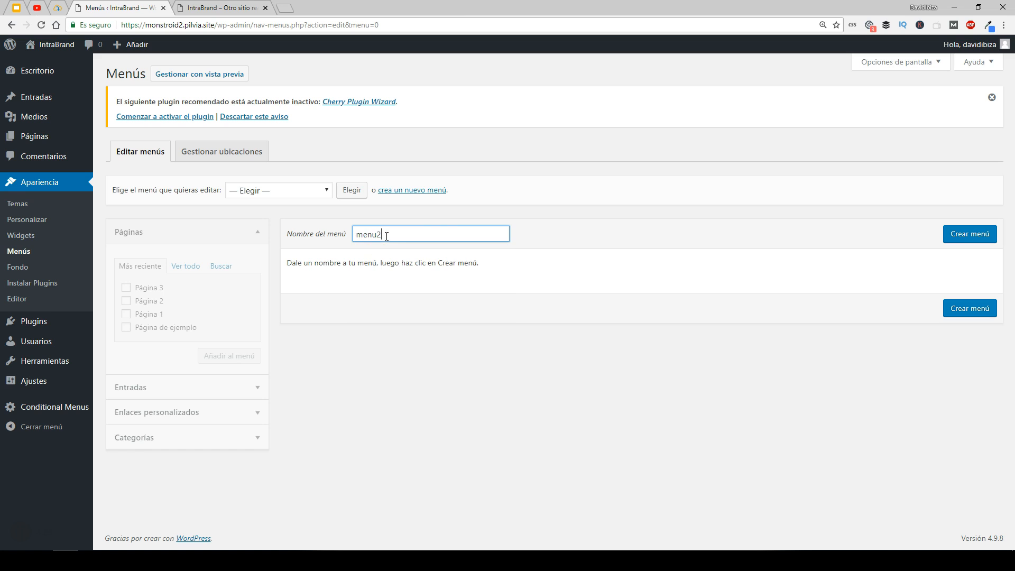
left_click(980, 233)
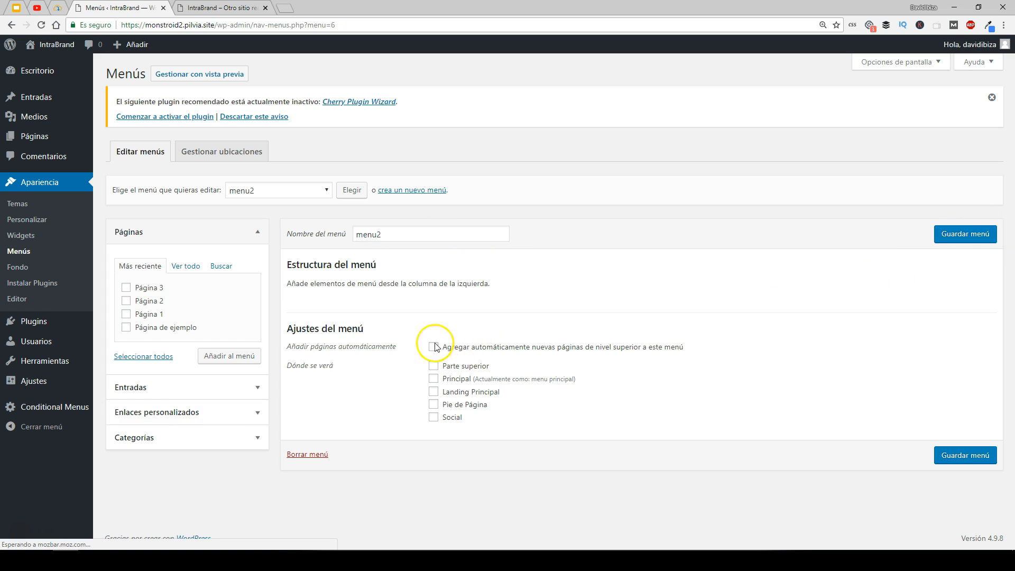
- Add a custom link with URL "#" and link text "Menú 2" to menu2
left_click(156, 413)
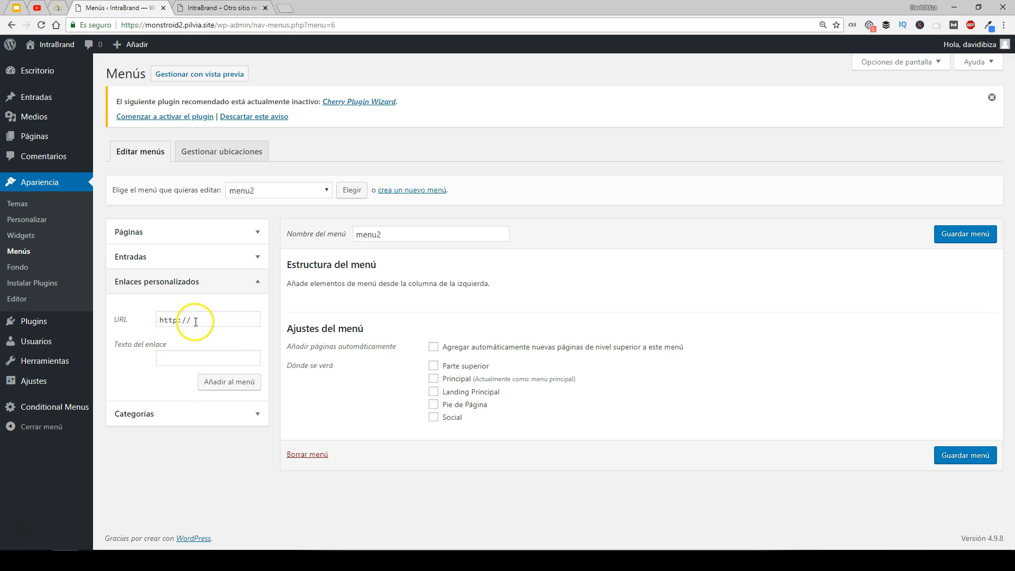
left_click(137, 320)
key("Tab")
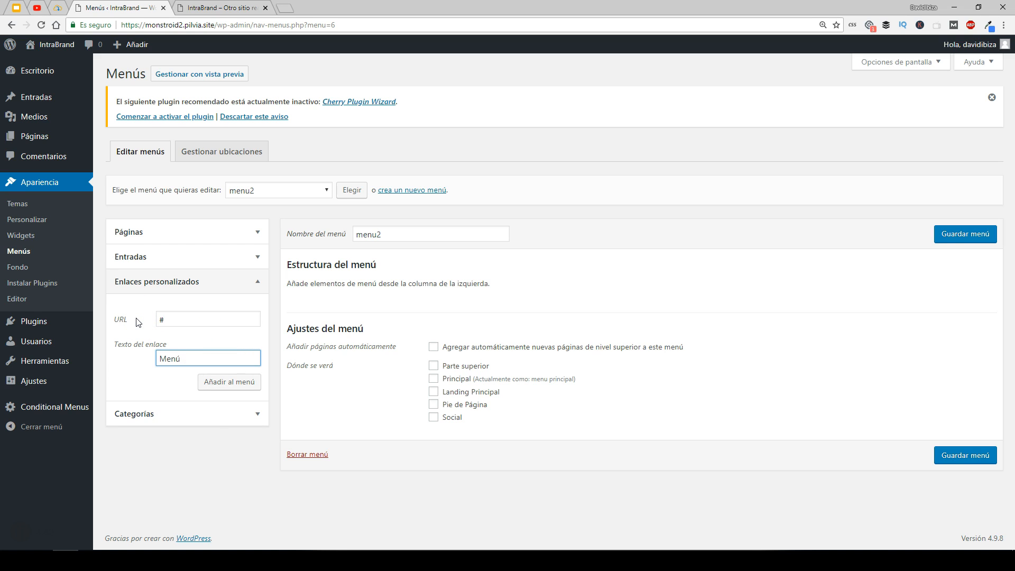
left_click_drag(208, 353, 152, 358)
left_click(226, 379)
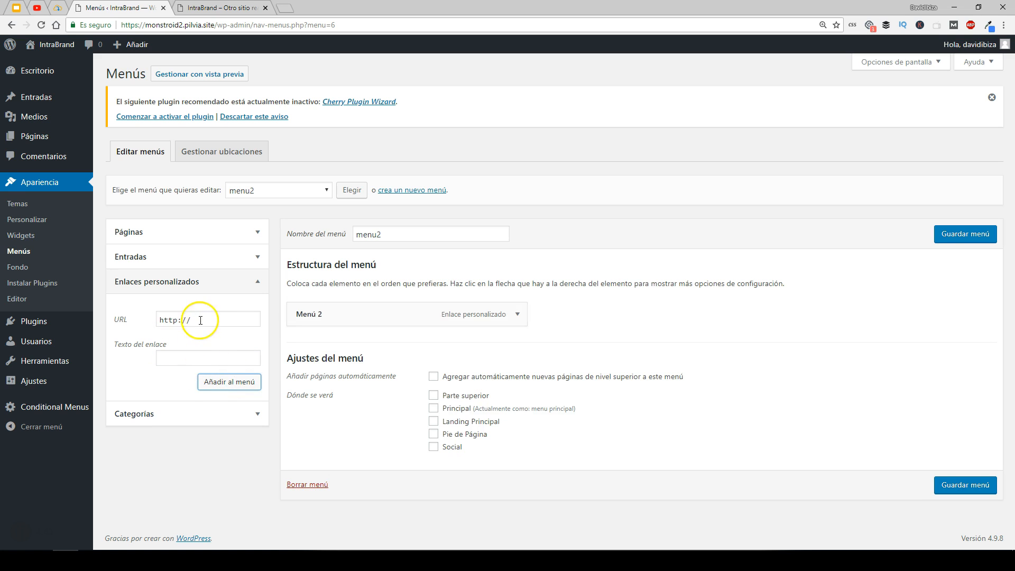
- Add three more "Menú 2" custom links with URL "#" to menu2
left_click(152, 324)
key("Tab")
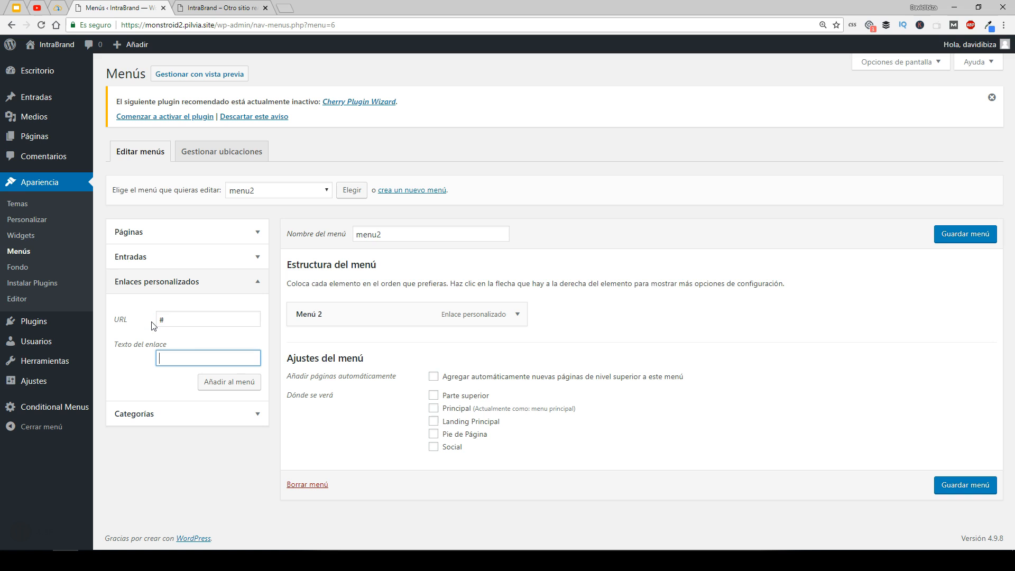
left_click(218, 381)
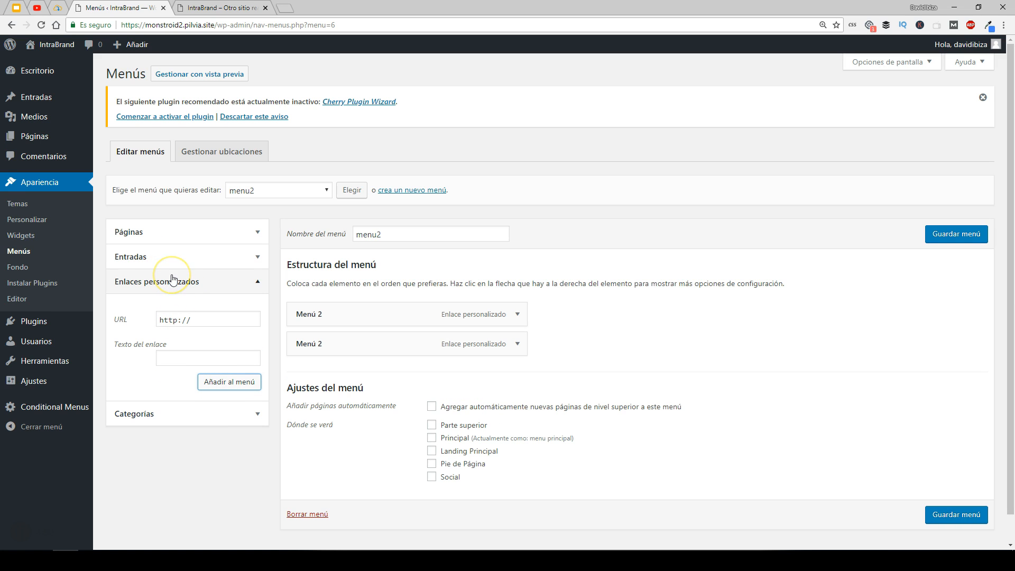
left_click_drag(203, 321, 160, 319)
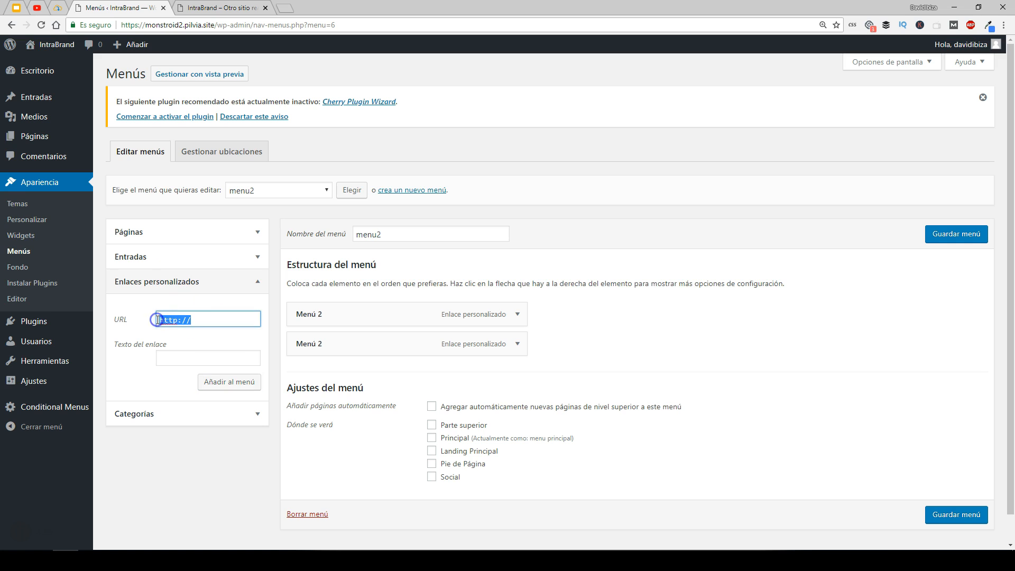
type("#")
key("Tab")
type("Menú 2")
left_click(229, 382)
left_click(188, 320)
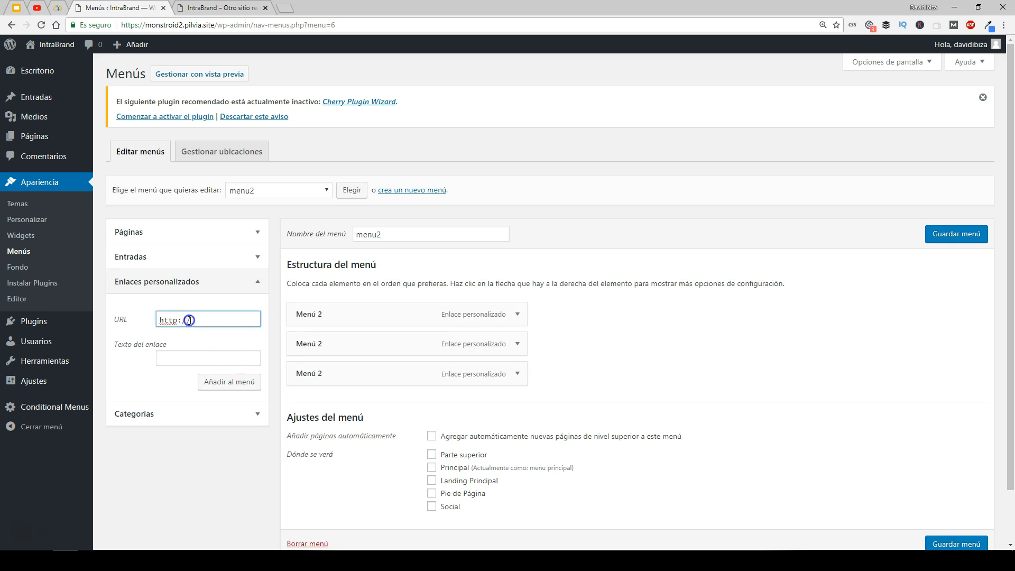
type("#")
key("Tab")
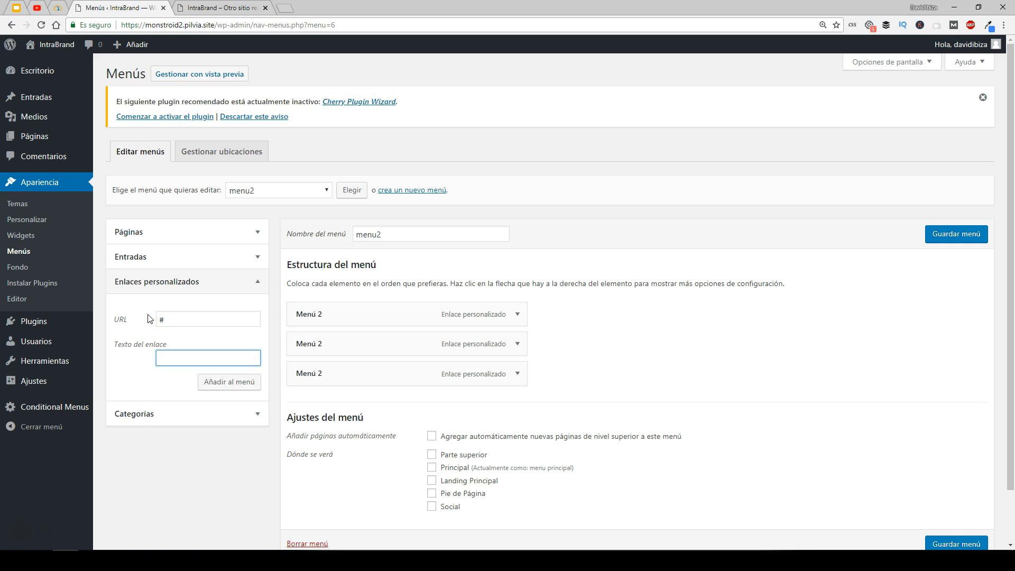
left_click(226, 383)
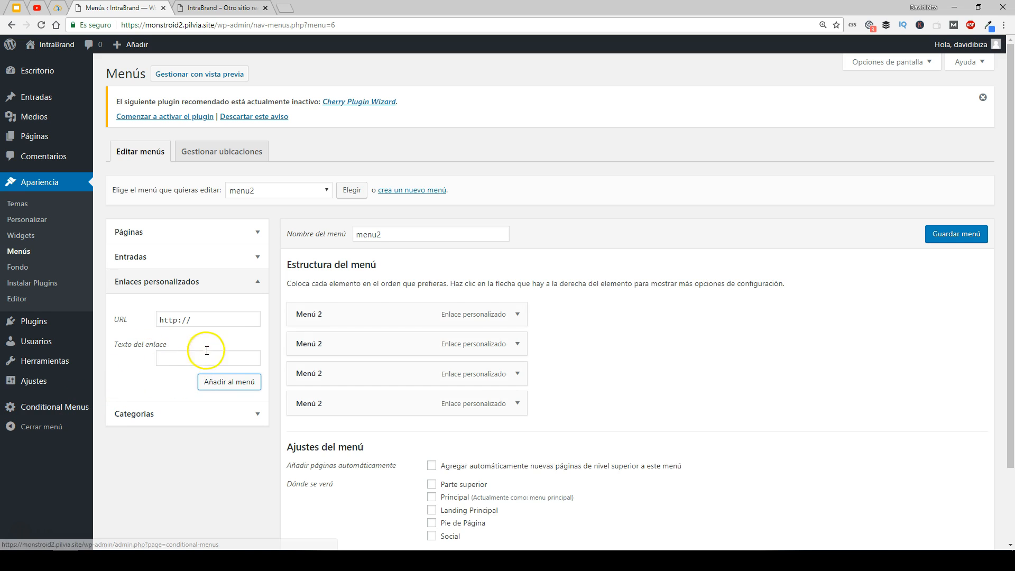
- Save menu2 and open the menu selector to review the available menus
left_click(941, 234)
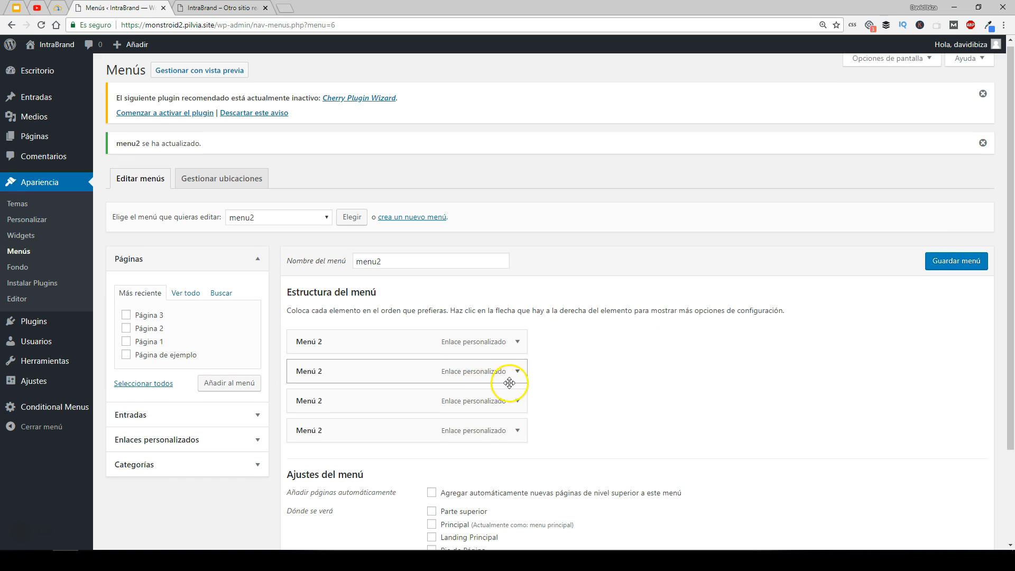
scroll(476, 383, "down", 2)
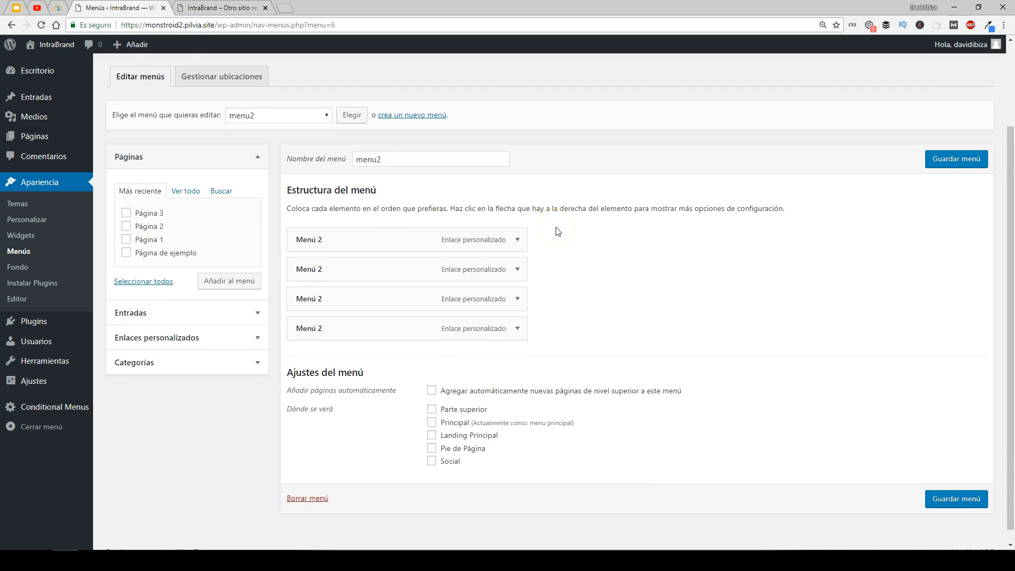
scroll(558, 231, "up", 1)
left_click(309, 169)
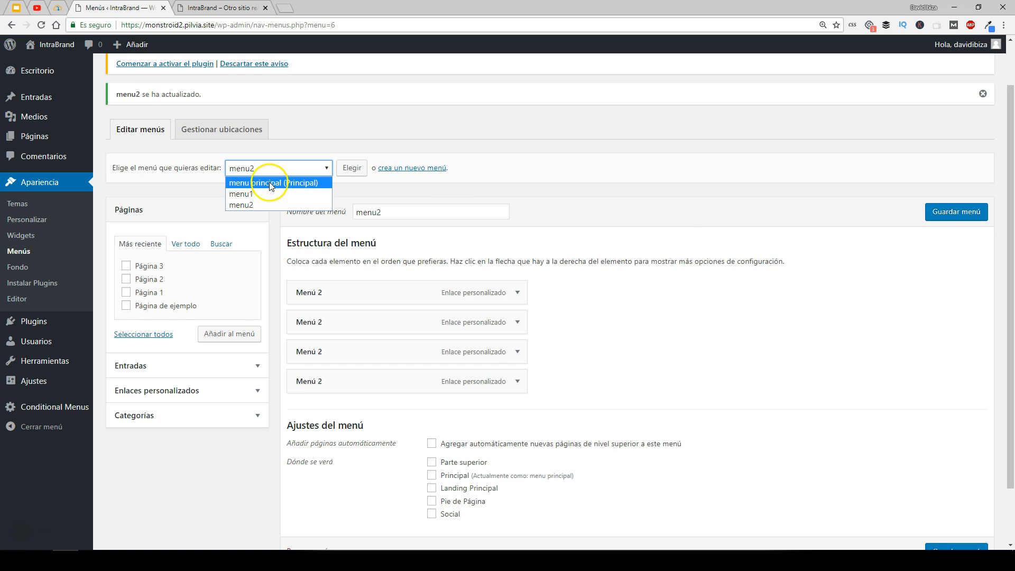
left_click(756, 308)
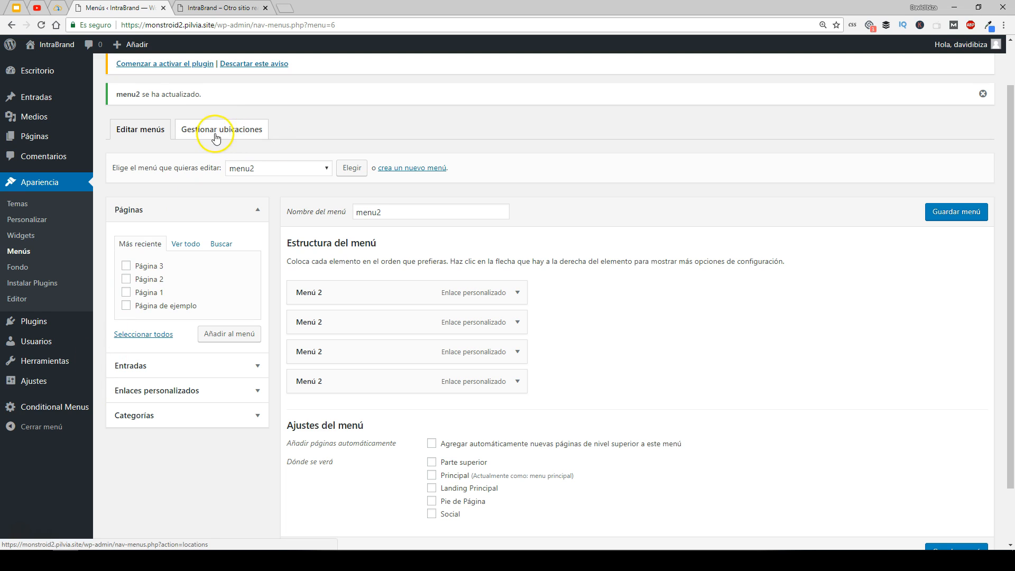
- Open the menu locations manager and review the menus available for the Principal location
left_click(222, 133)
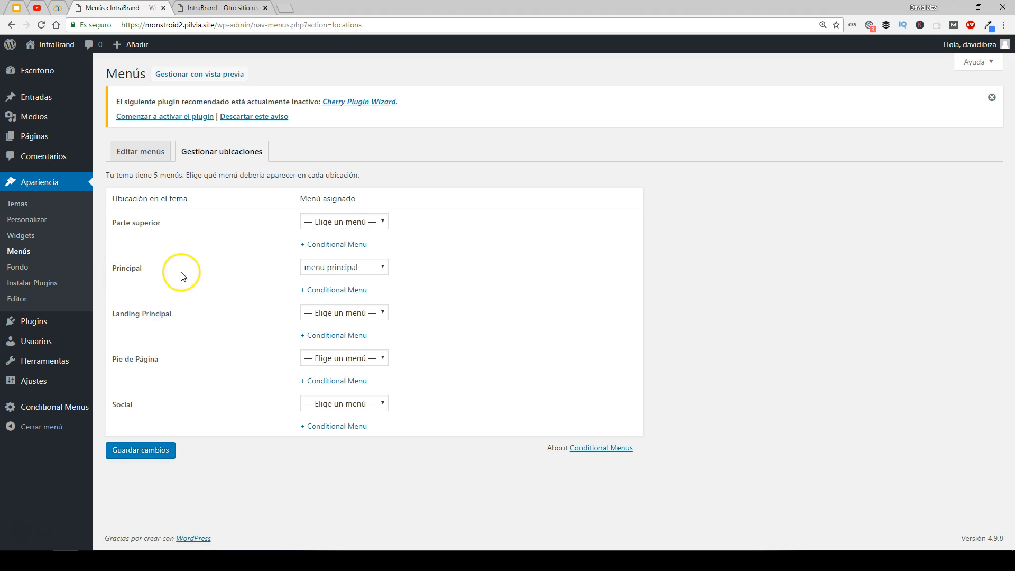
left_click(332, 272)
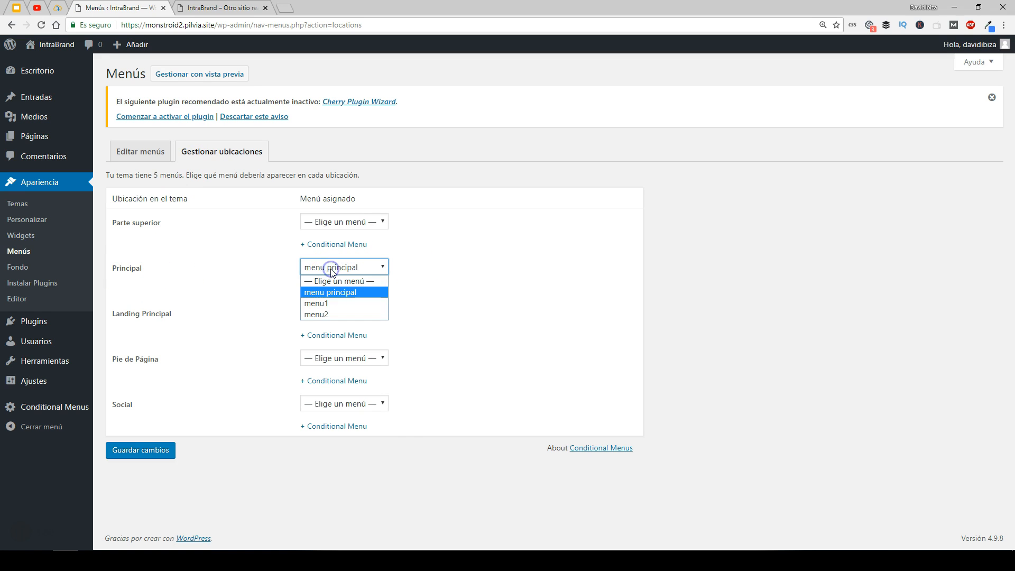
left_click(329, 293)
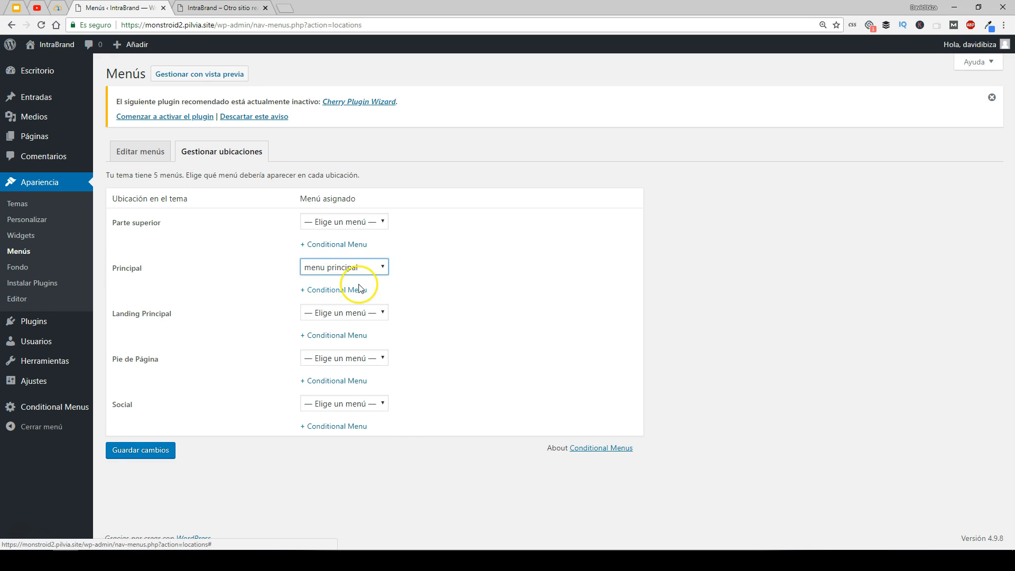
- View Página 1 on the live site and return to the menu locations
left_click(221, 7)
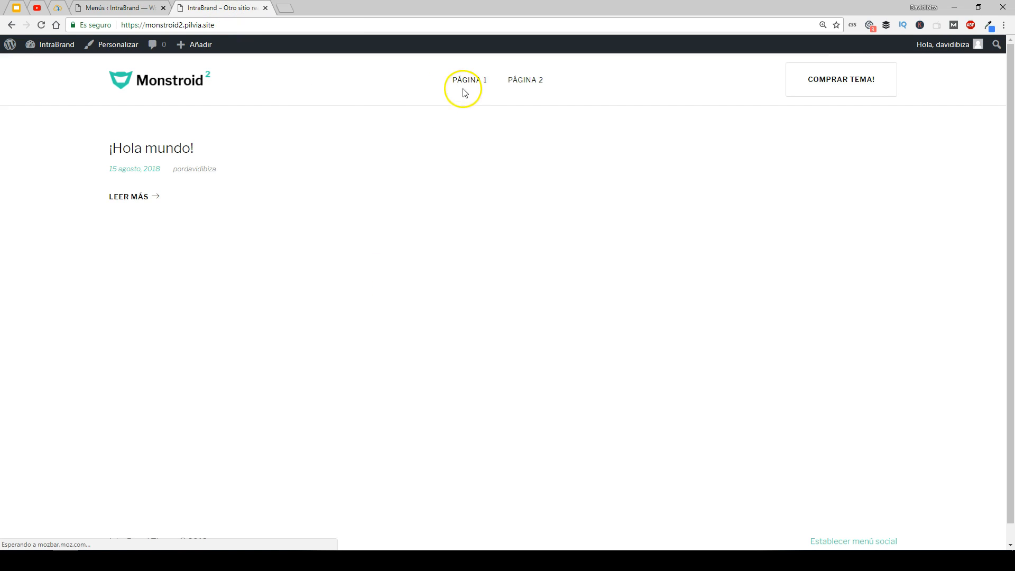
left_click(163, 83)
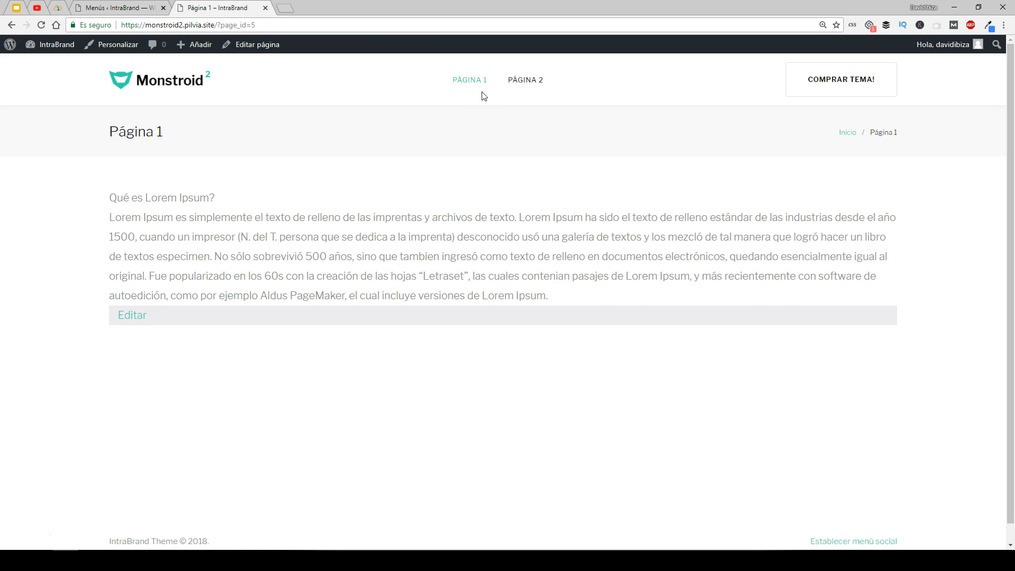
left_click(119, 8)
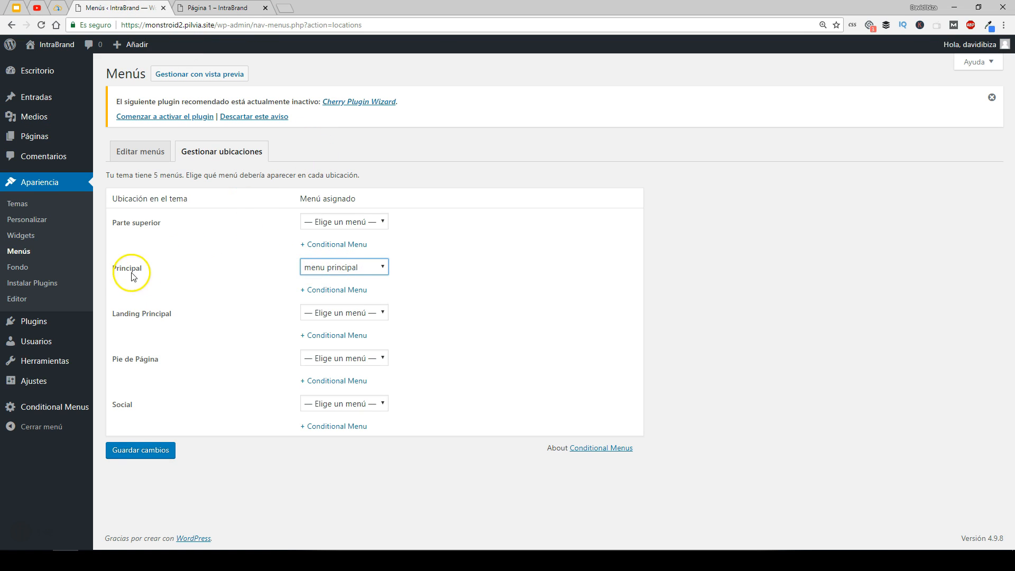
- Add a conditional menu under the Principal location and assign menu1 to it
left_click_drag(152, 272, 118, 274)
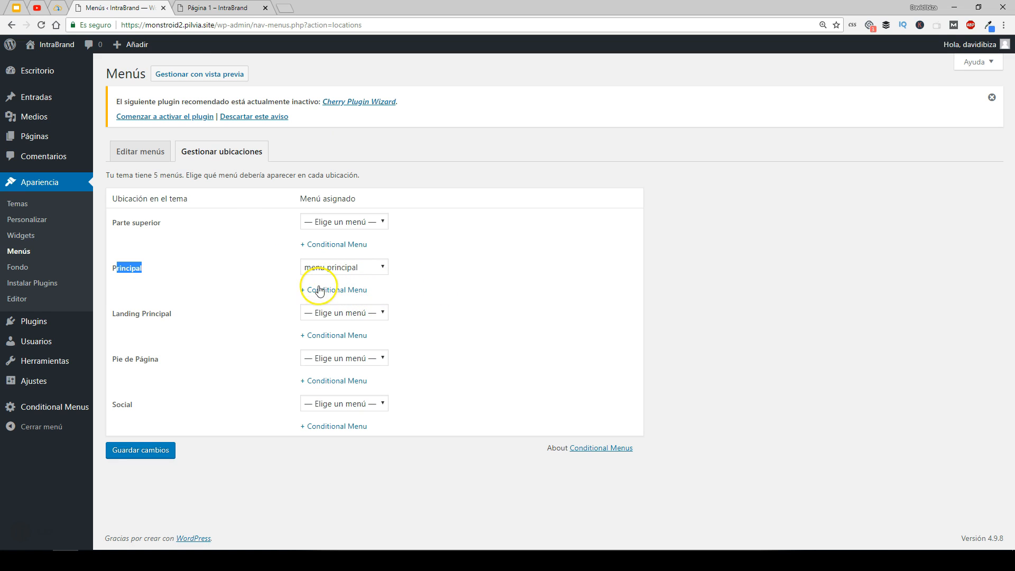
left_click_drag(390, 297, 337, 293)
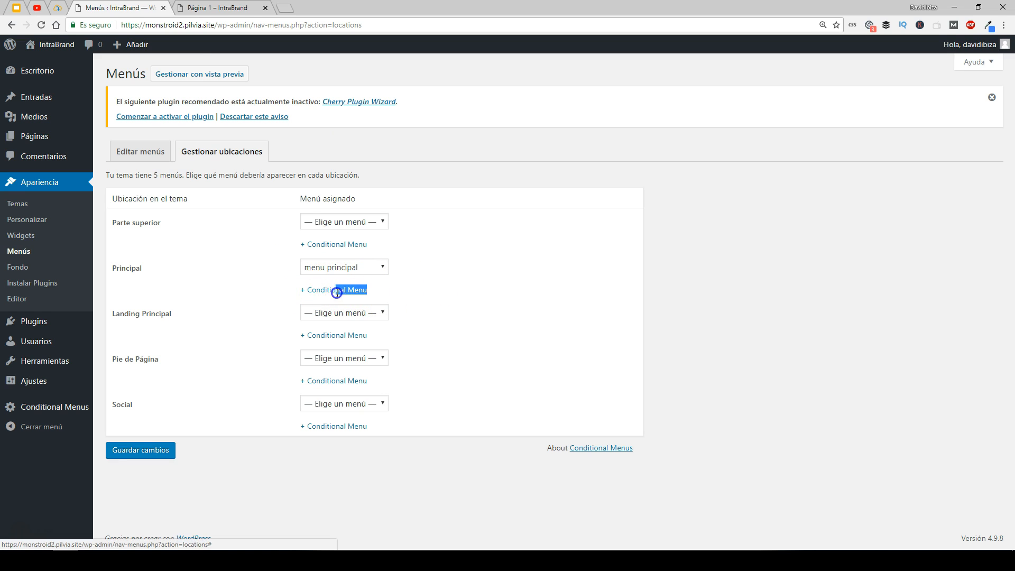
left_click(465, 295)
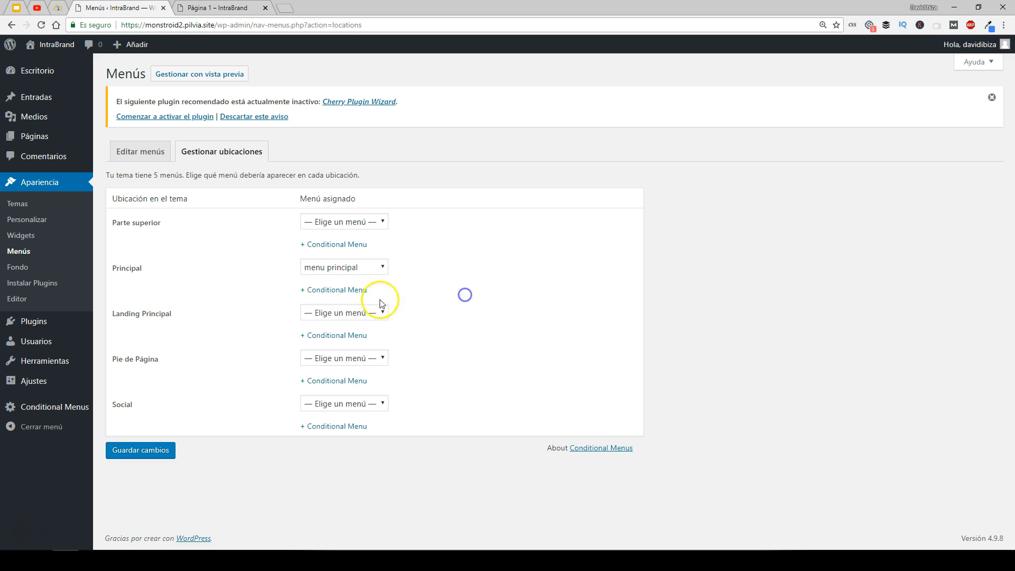
left_click(343, 290)
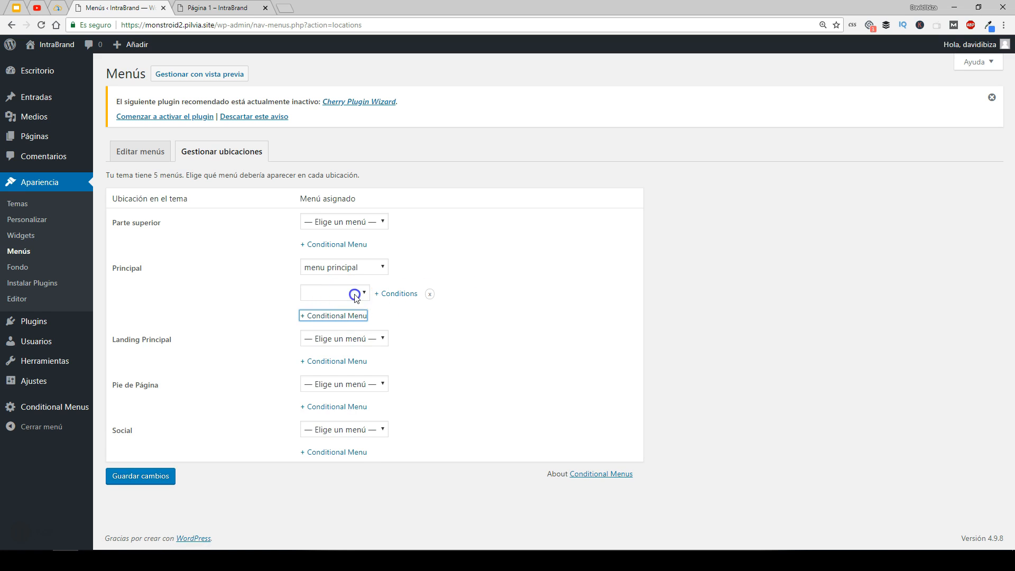
left_click(355, 296)
left_click(328, 340)
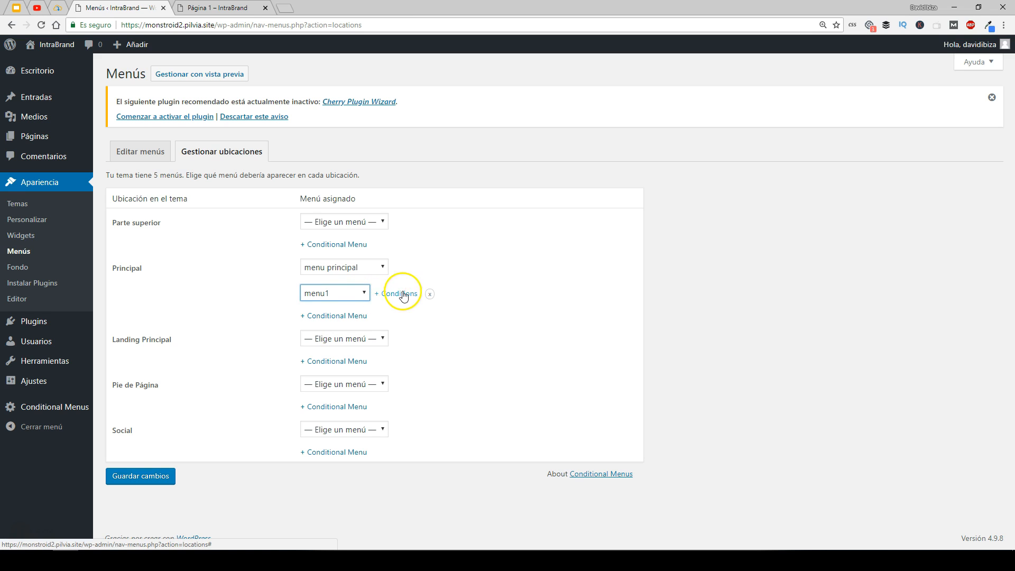
- Set menu1's condition to show only on Página 1 and save the condition
left_click(405, 295)
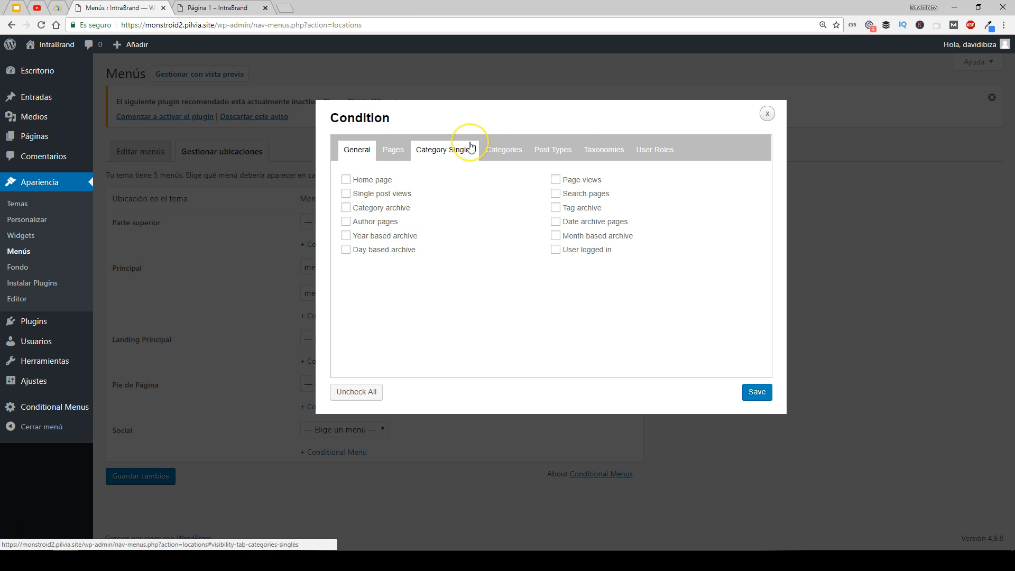
left_click(393, 152)
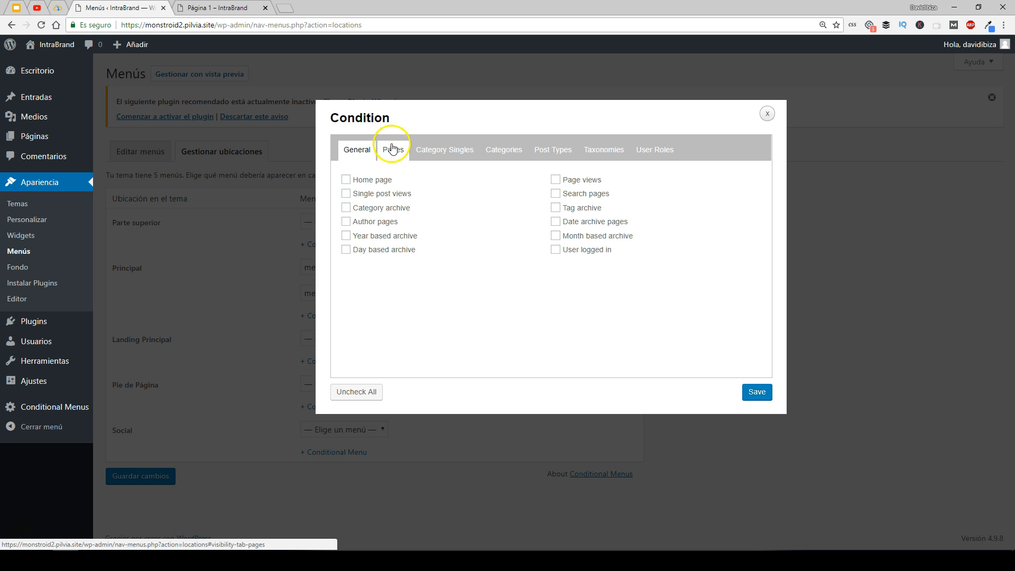
left_click(457, 152)
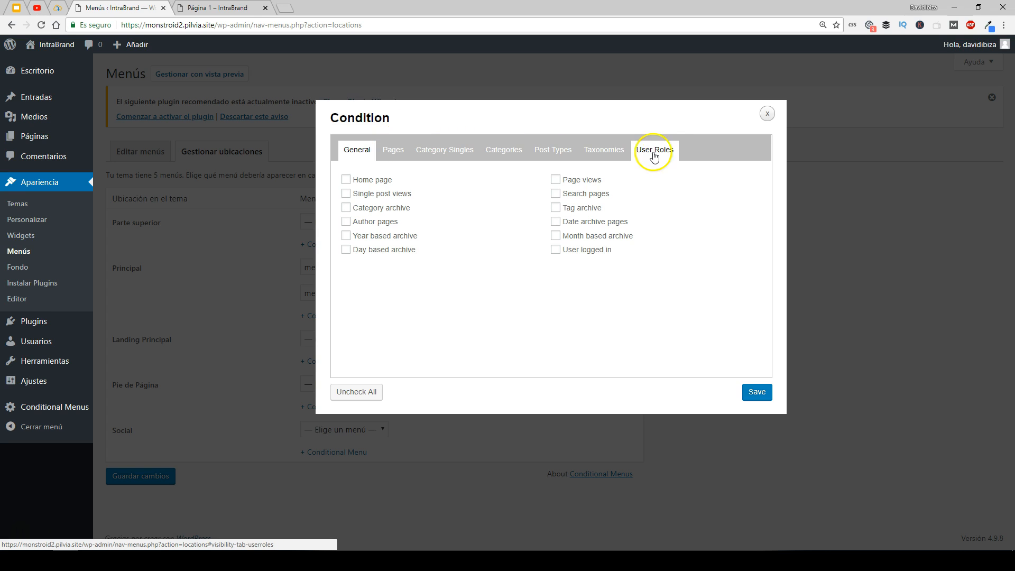
left_click(393, 151)
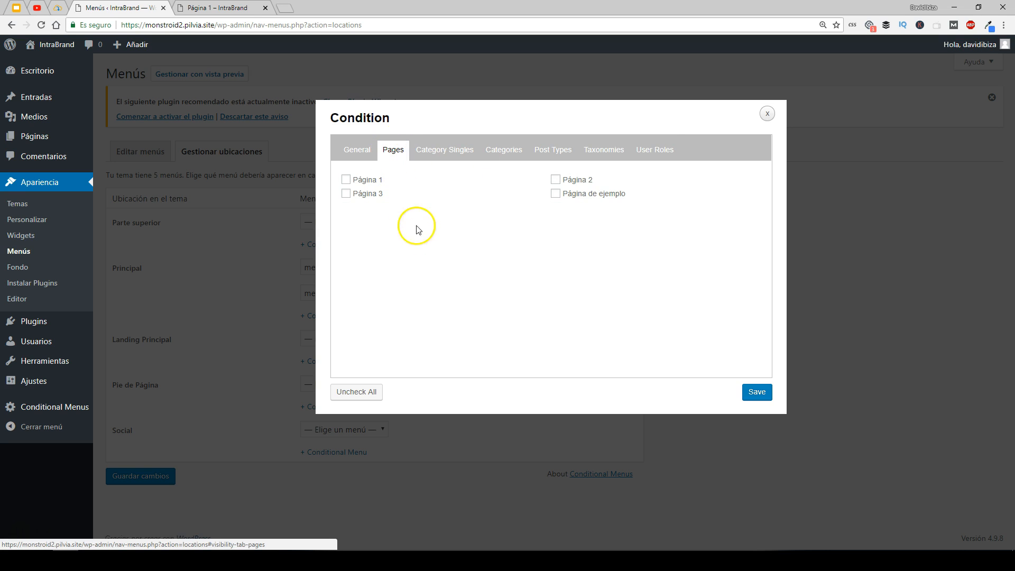
left_click(345, 183)
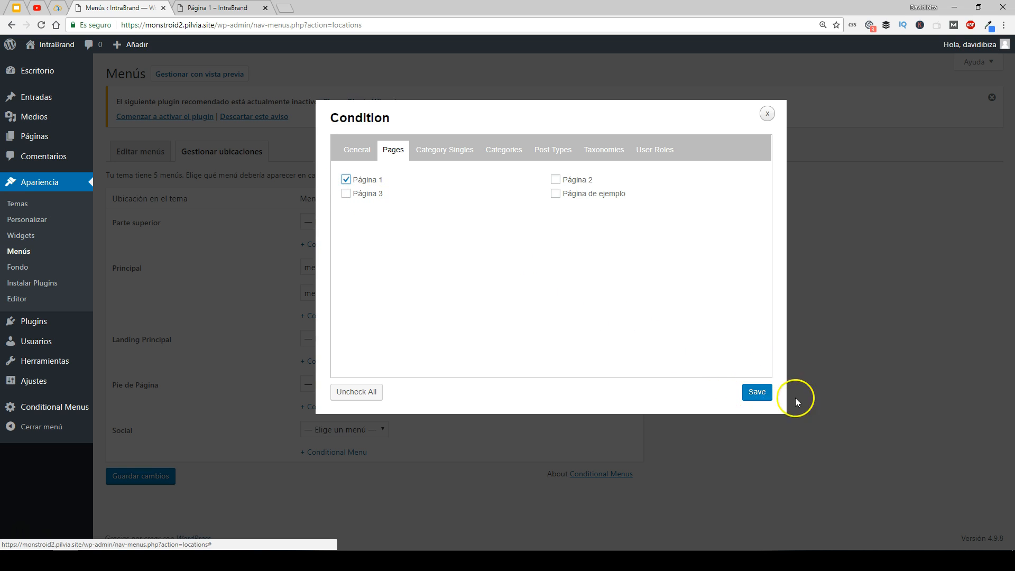
left_click(758, 394)
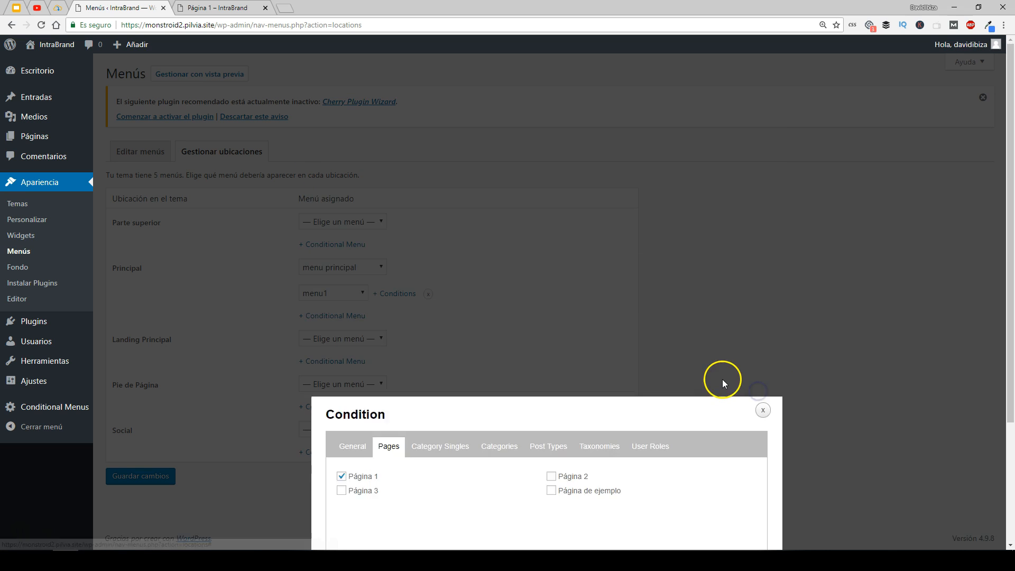
- Add a second conditional menu under the Principal location and assign menu2 to it
left_click(345, 320)
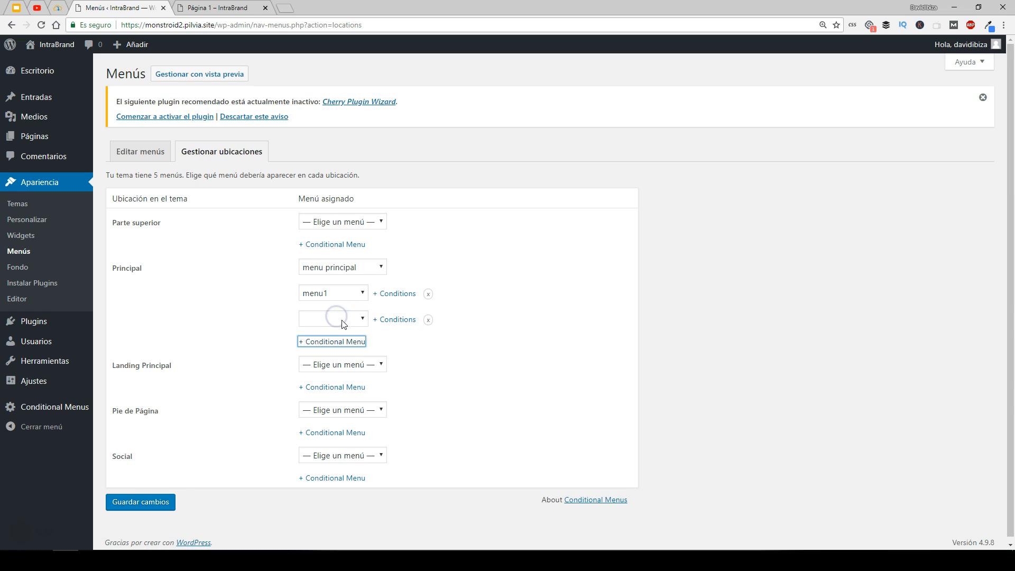
left_click(337, 319)
left_click(324, 374)
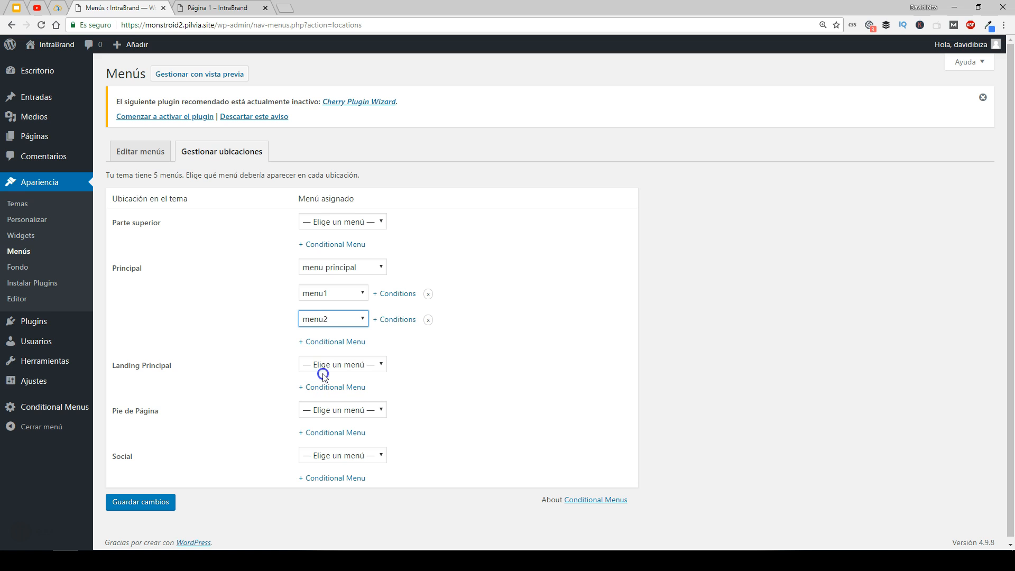
- Set menu2's condition to show only on Página 2, save it, and save the location changes
left_click(398, 320)
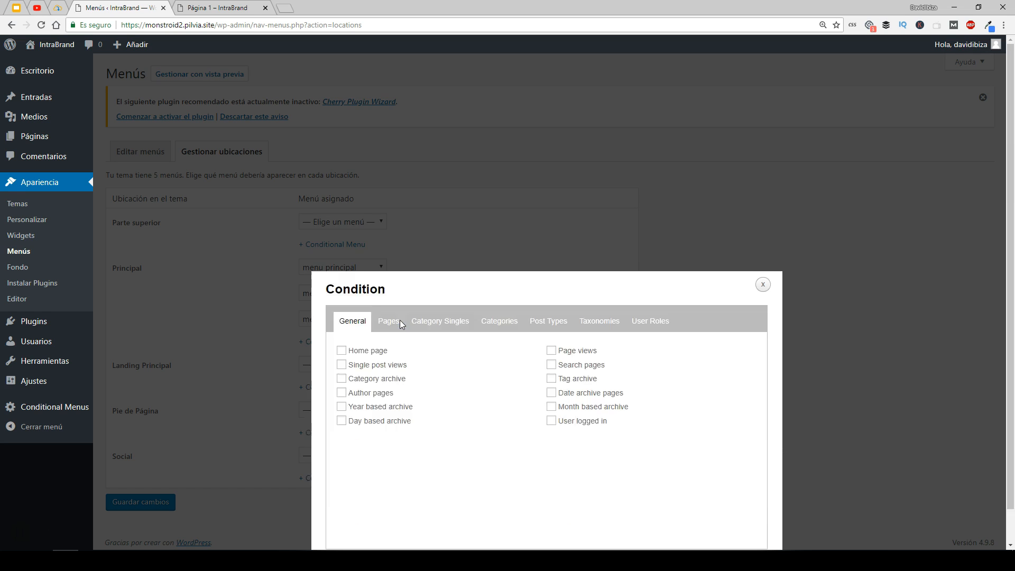
left_click(390, 149)
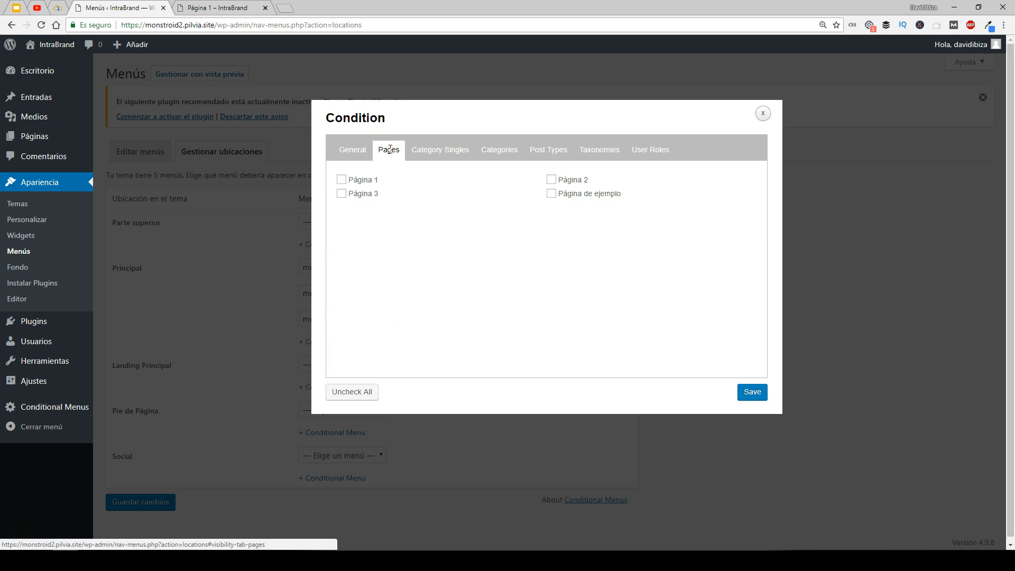
left_click(551, 179)
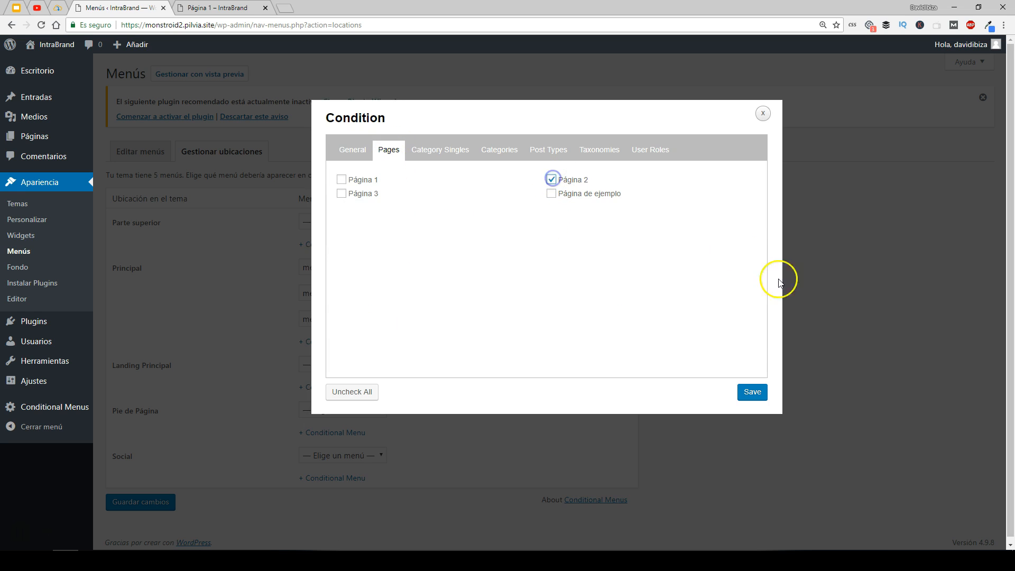
left_click(759, 392)
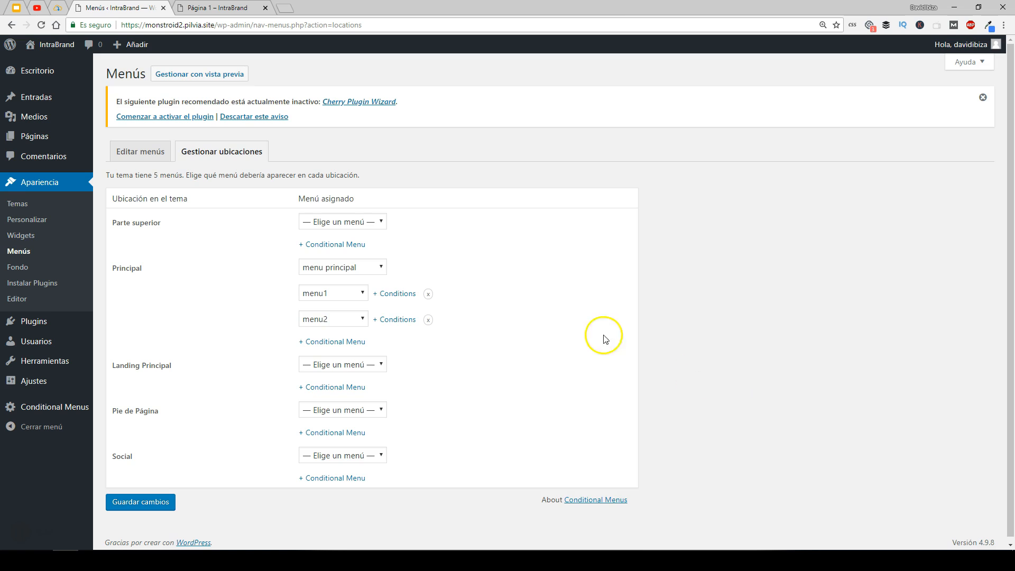
left_click(143, 503)
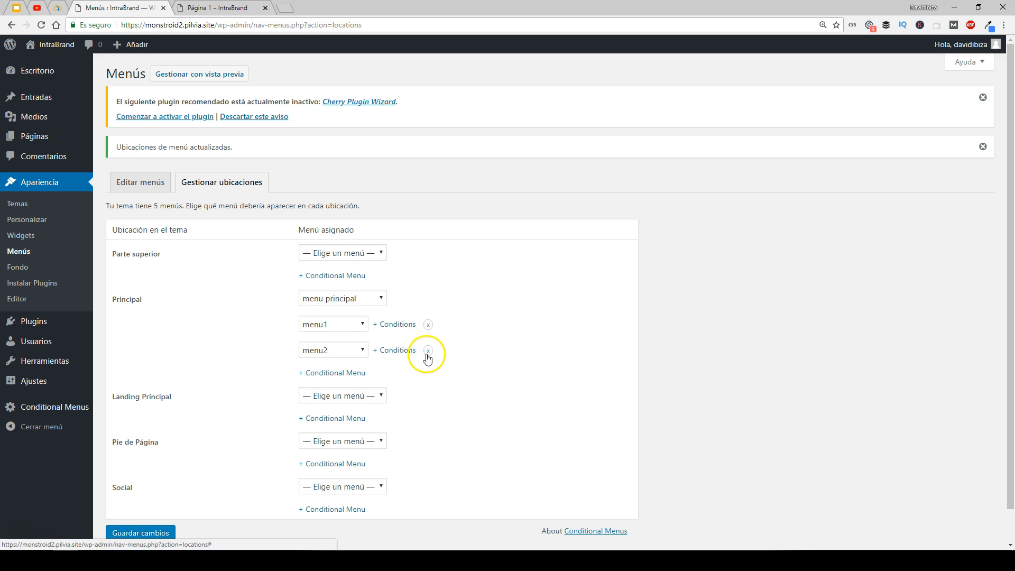
left_click(140, 533)
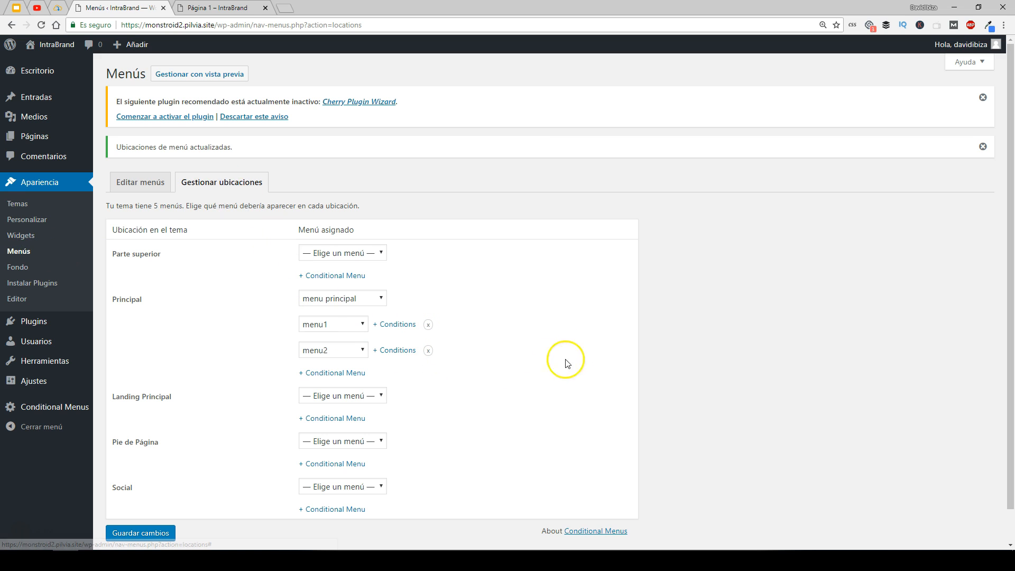
- Reload the live site and check the navigation menus on Página 1, the home page and Página 2
left_click(233, 9)
left_click(43, 26)
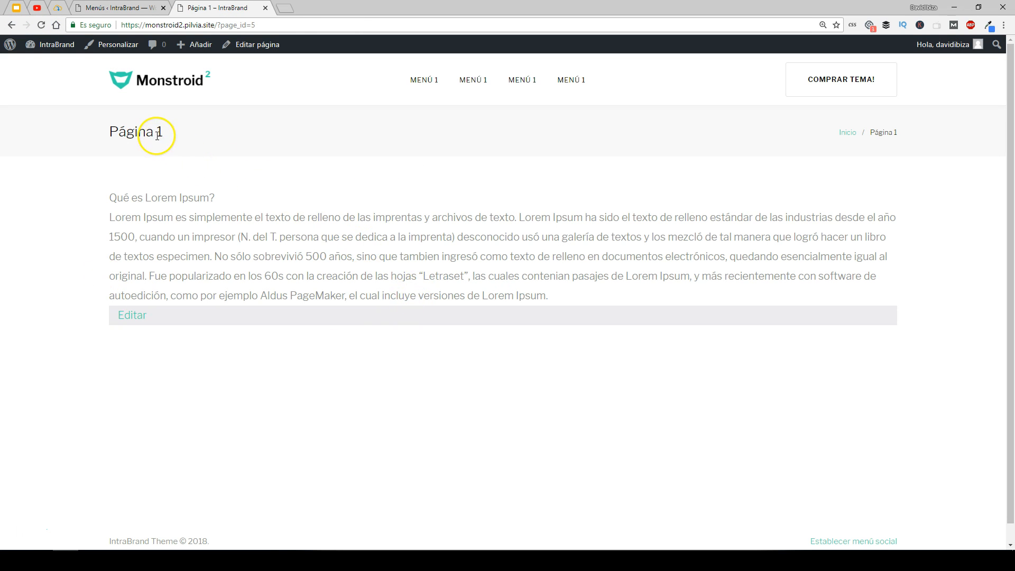
left_click(163, 86)
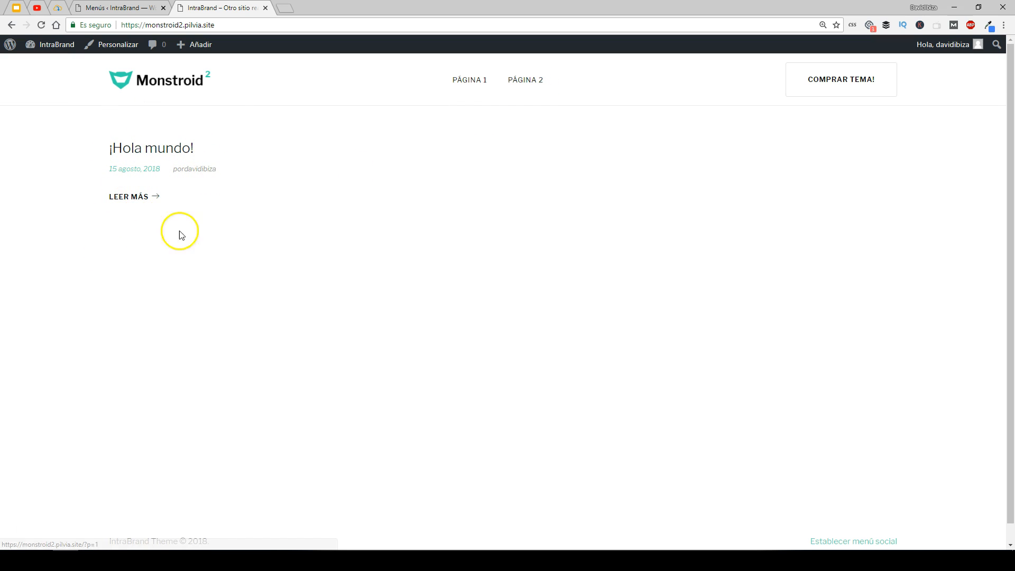
left_click(133, 197)
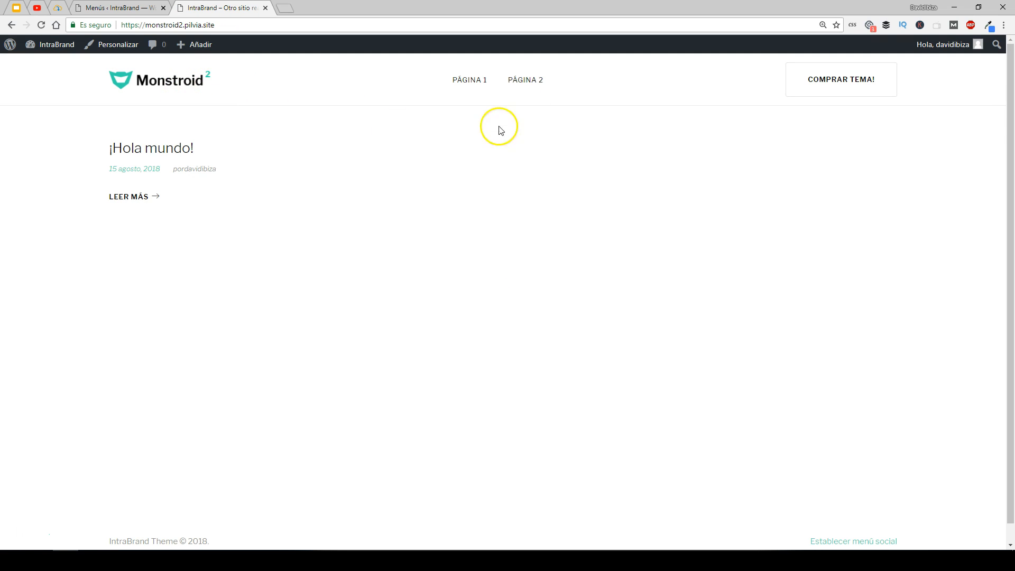
left_click(531, 84)
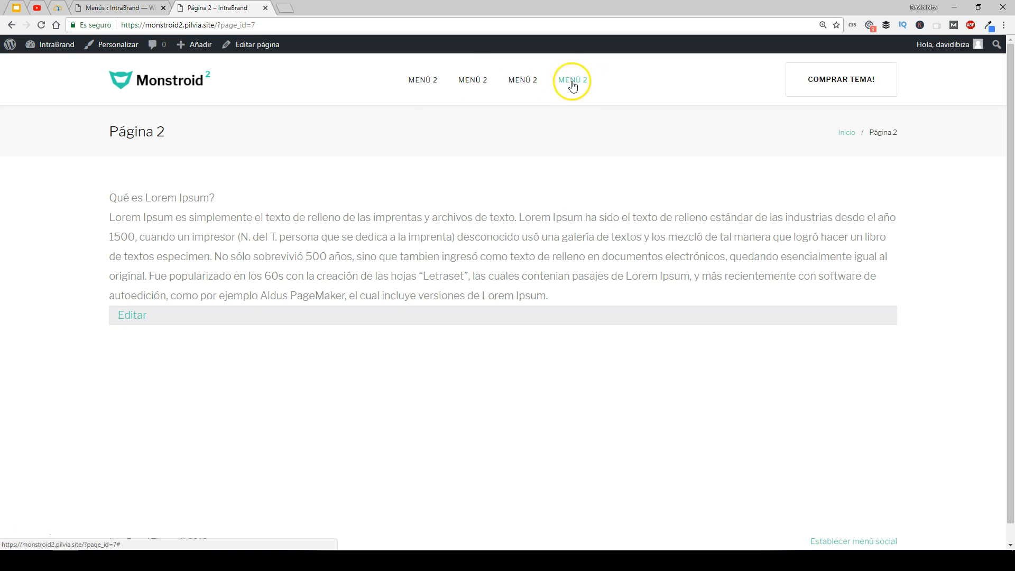
- Save the menu location changes again
left_click(103, 7)
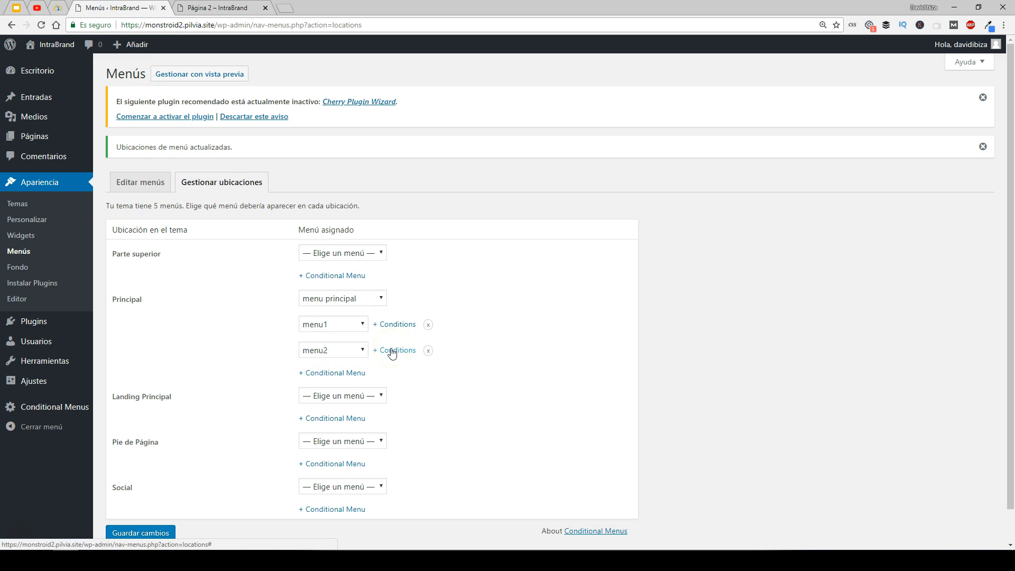
scroll(392, 353, "down", 1)
left_click(150, 500)
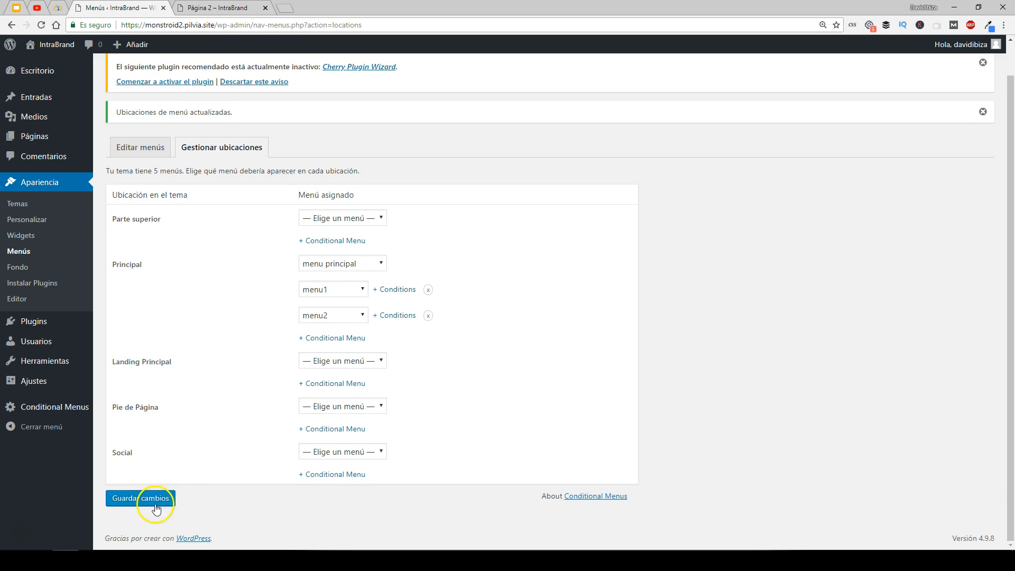
- Reopen menu1's conditions dialog to review them and close it
left_click(233, 7)
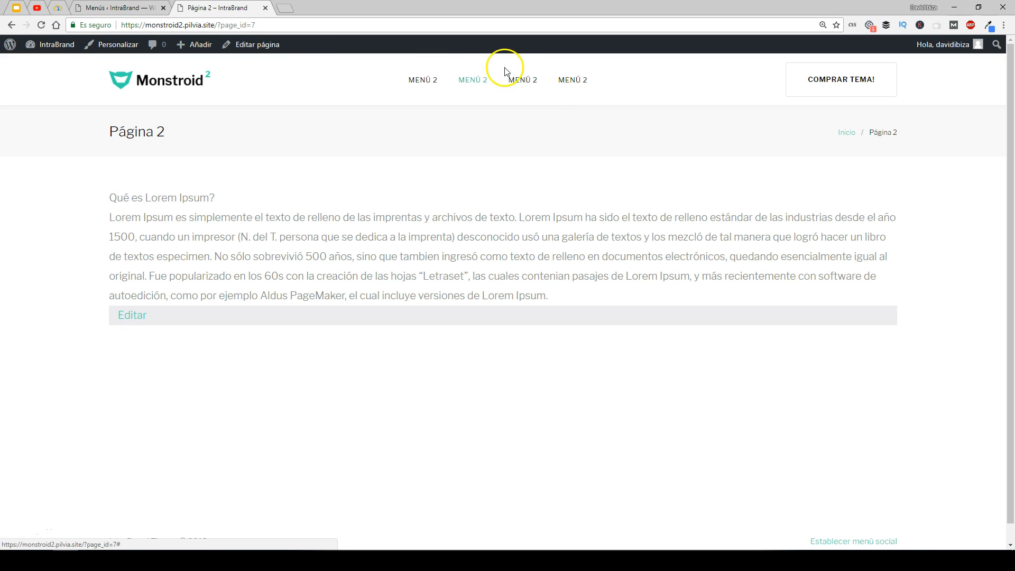
left_click(127, 8)
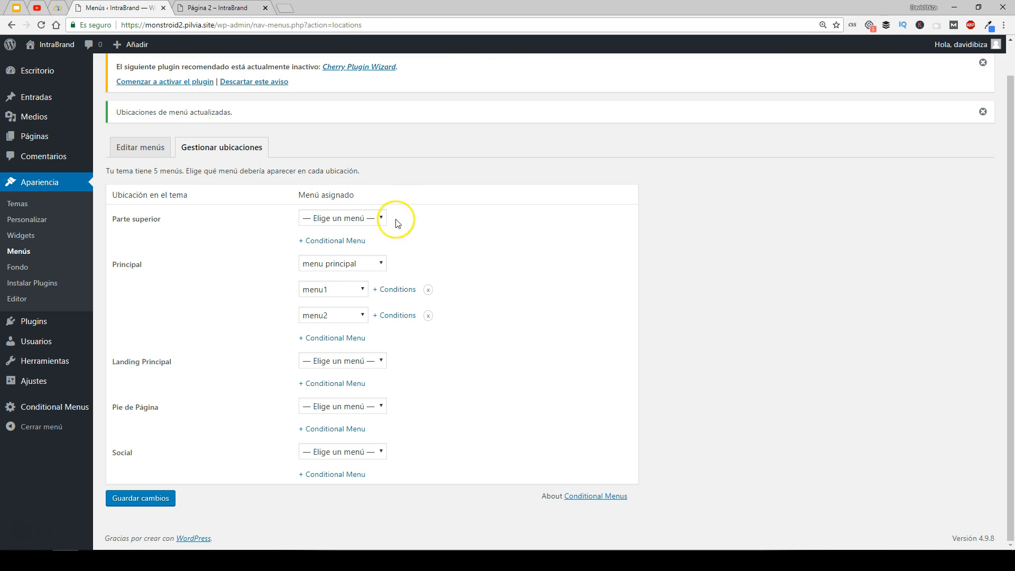
left_click(389, 289)
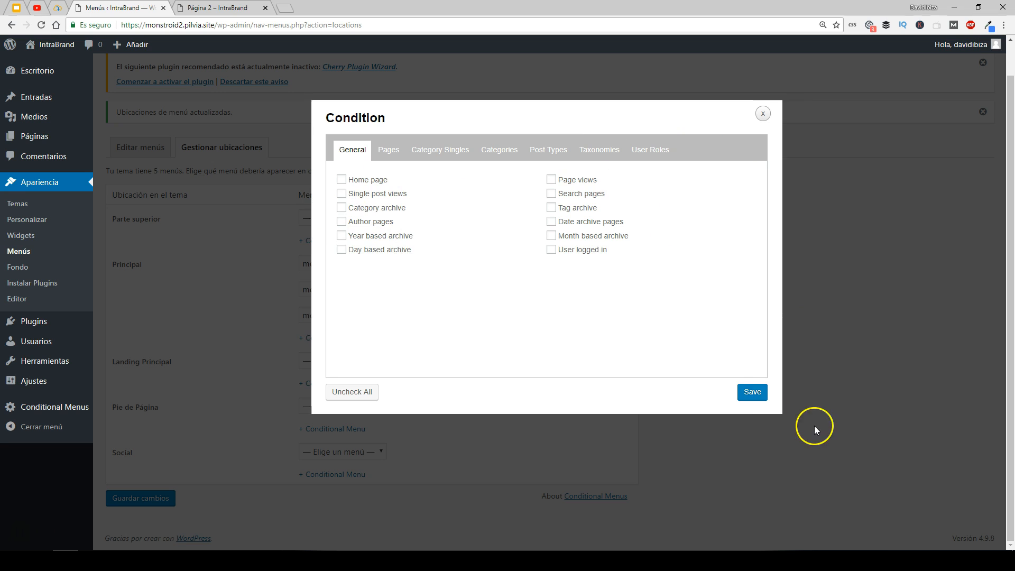
left_click(753, 391)
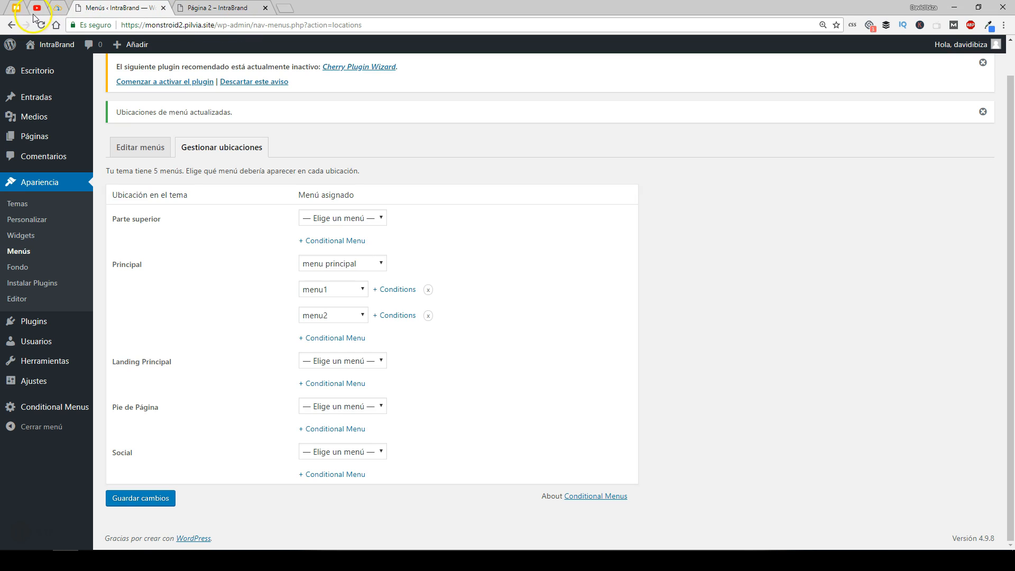
- Switch to the YouTube tab and scroll through the video page down to its description and comments
left_click(37, 7)
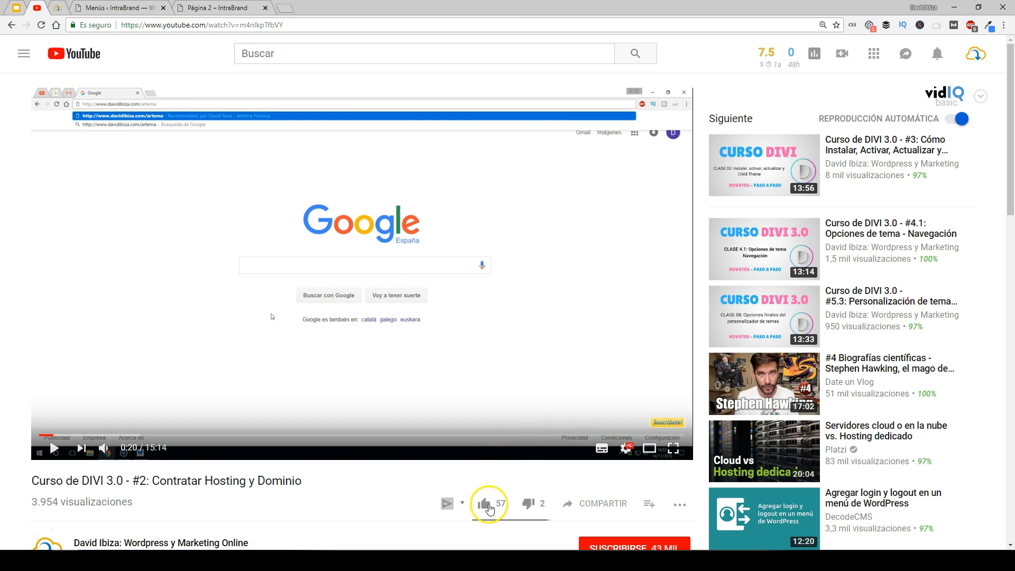
scroll(464, 353, "down", 2)
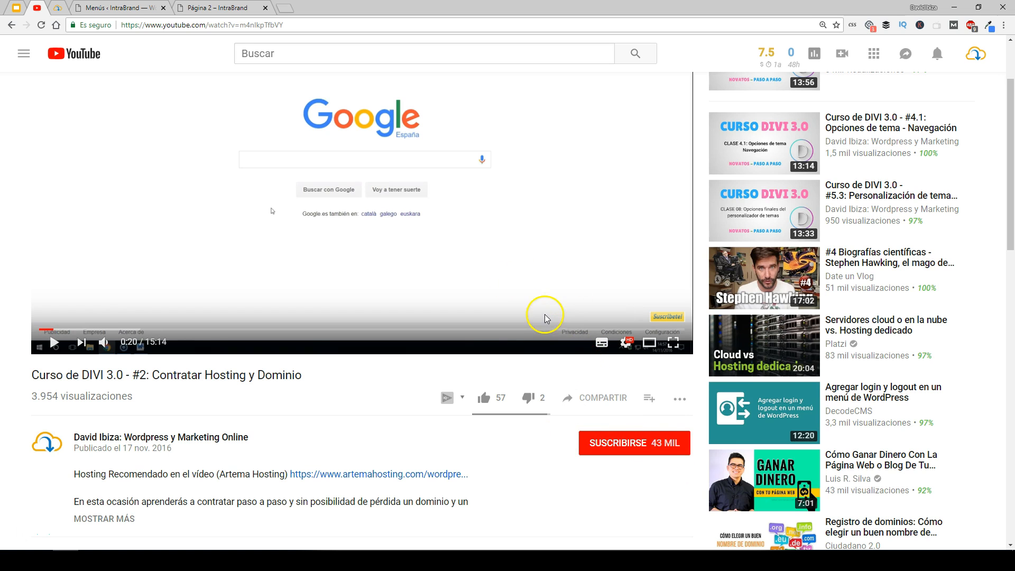
scroll(534, 339, "down", 4)
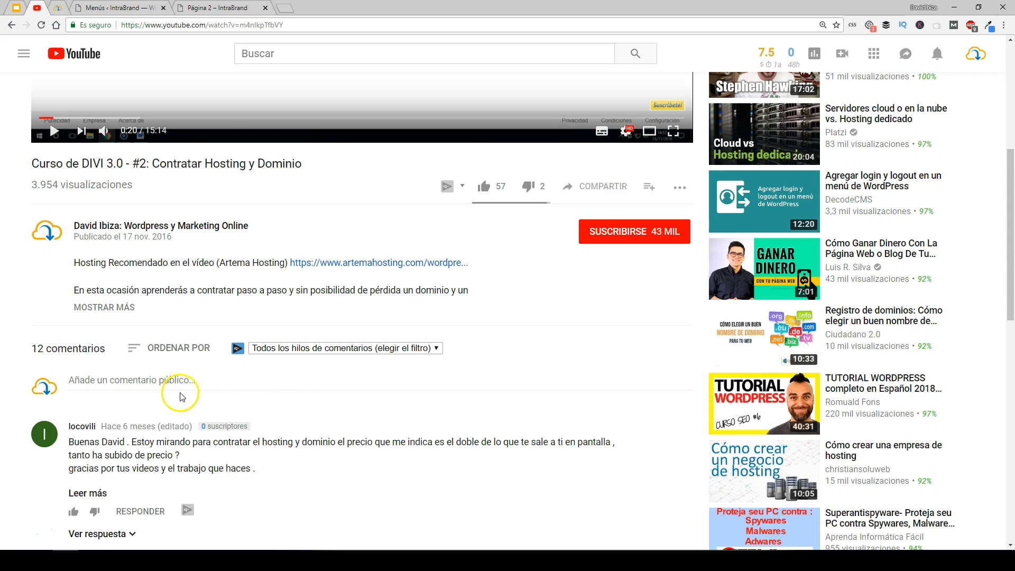
- Switch to the davidibiza.com tab and scroll through the course offerings and the list of downloadable plugins and themes
left_click(57, 9)
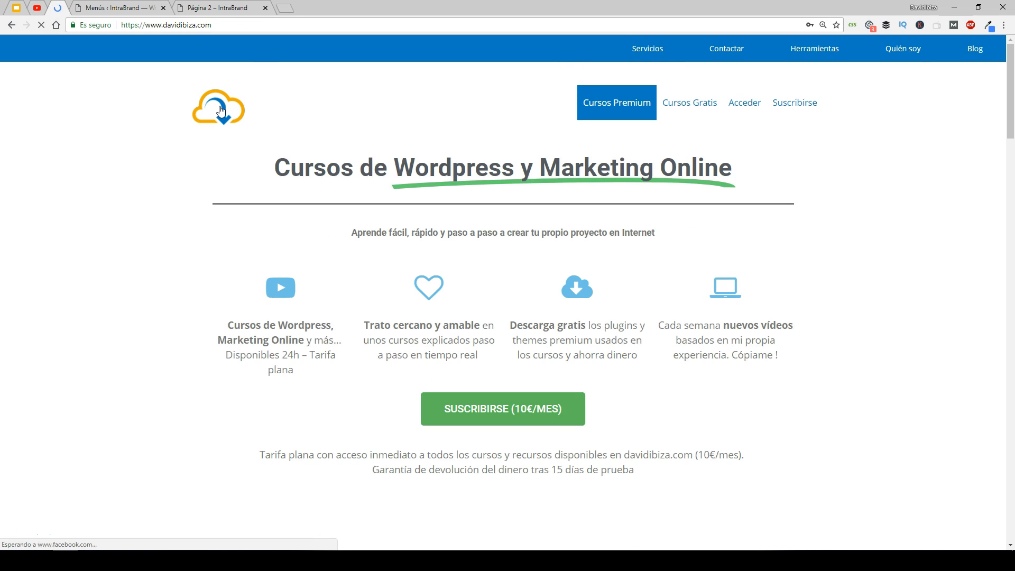
scroll(405, 259, "down", 4)
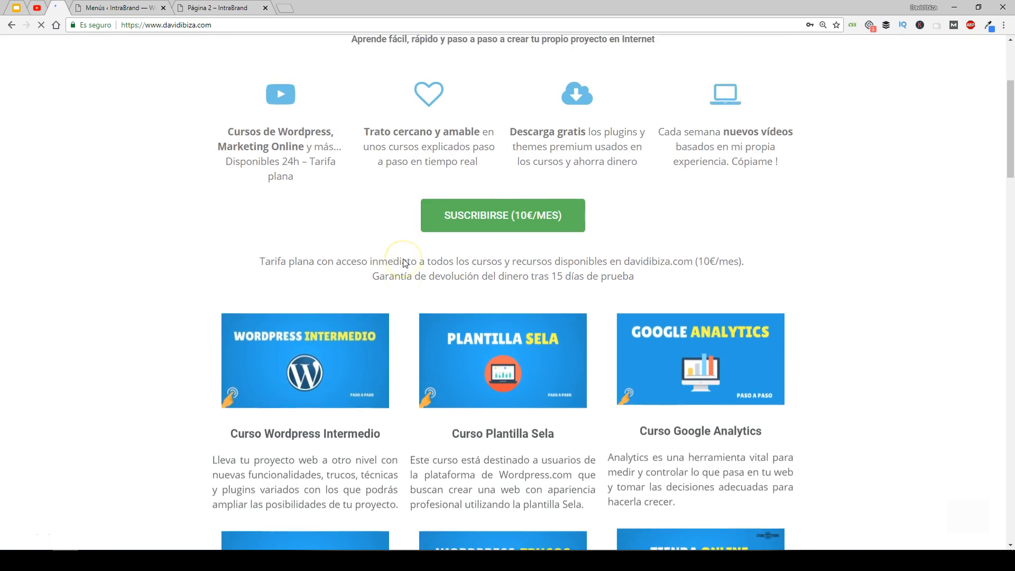
scroll(405, 263, "up", 4)
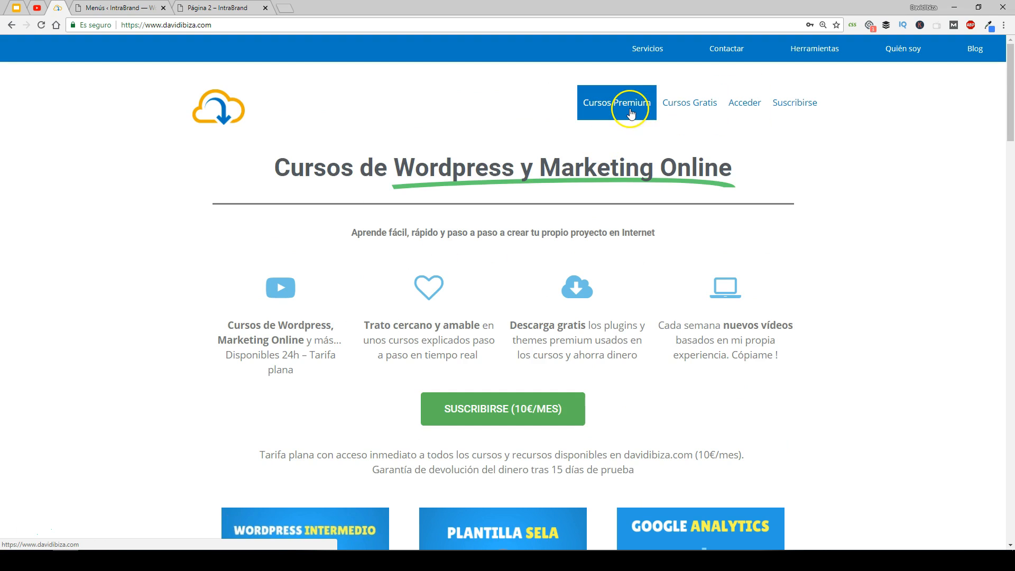
scroll(175, 299, "down", 14)
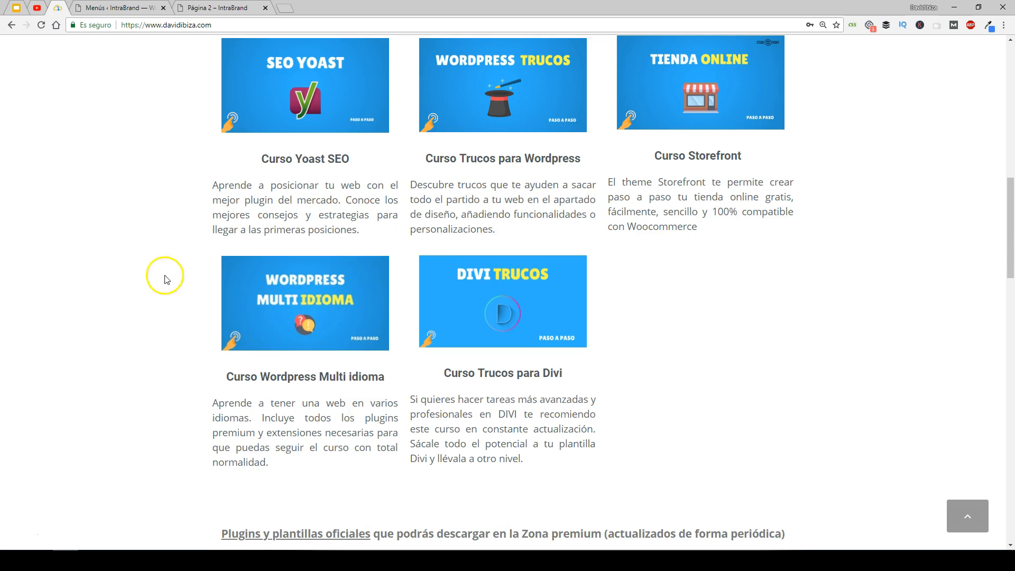
scroll(165, 279, "down", 8)
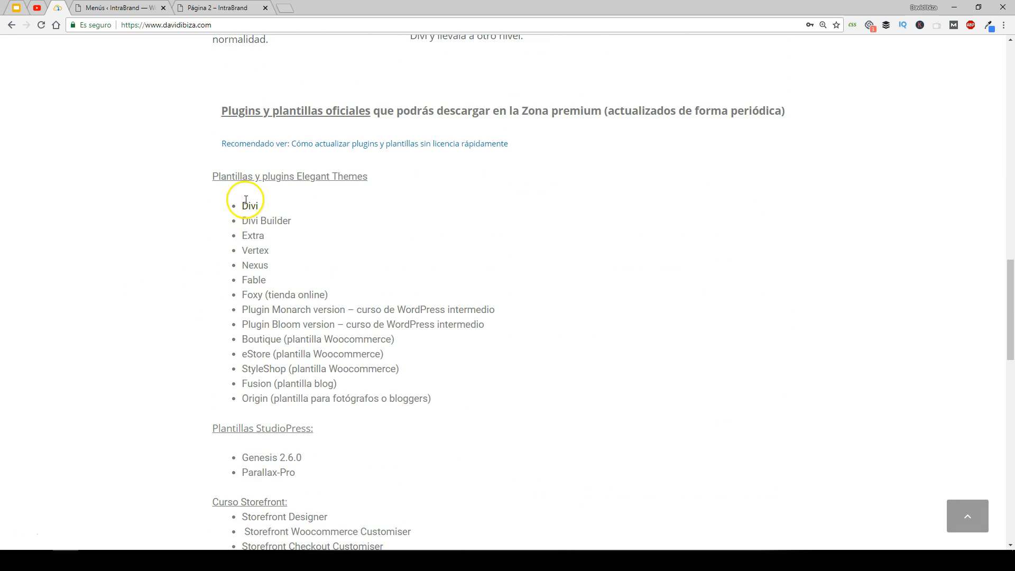
scroll(261, 325, "down", 1)
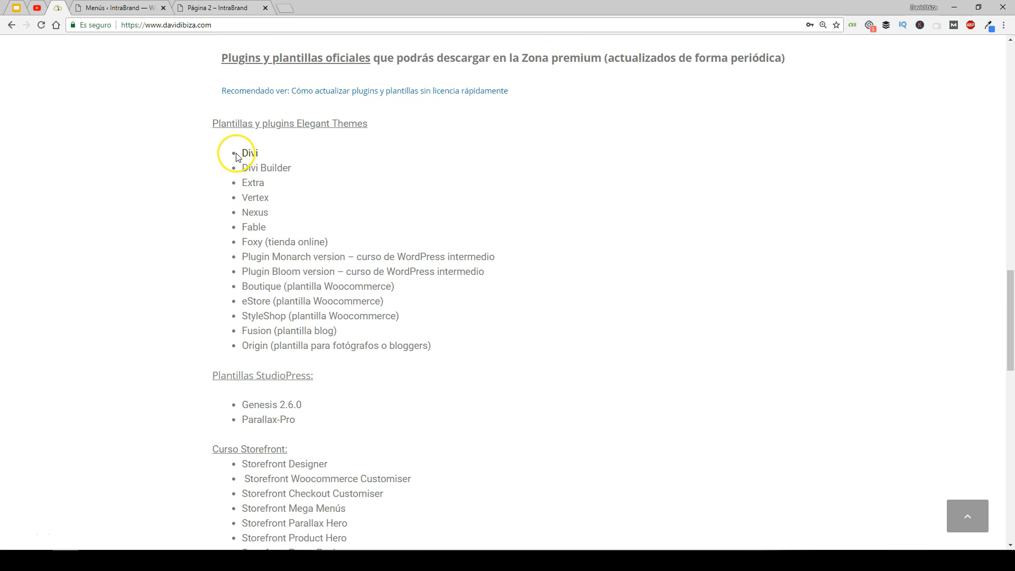
scroll(317, 333, "down", 3)
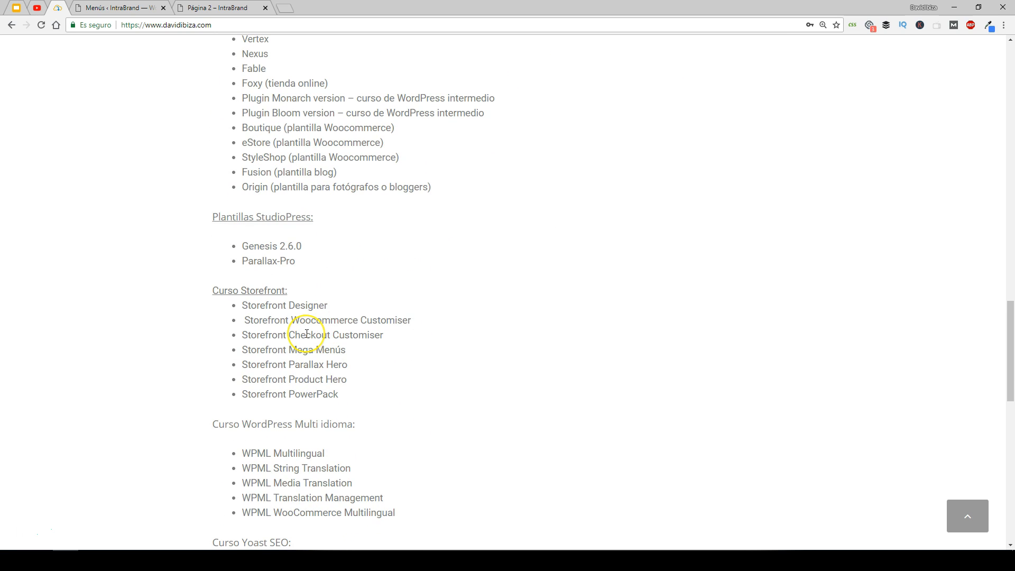